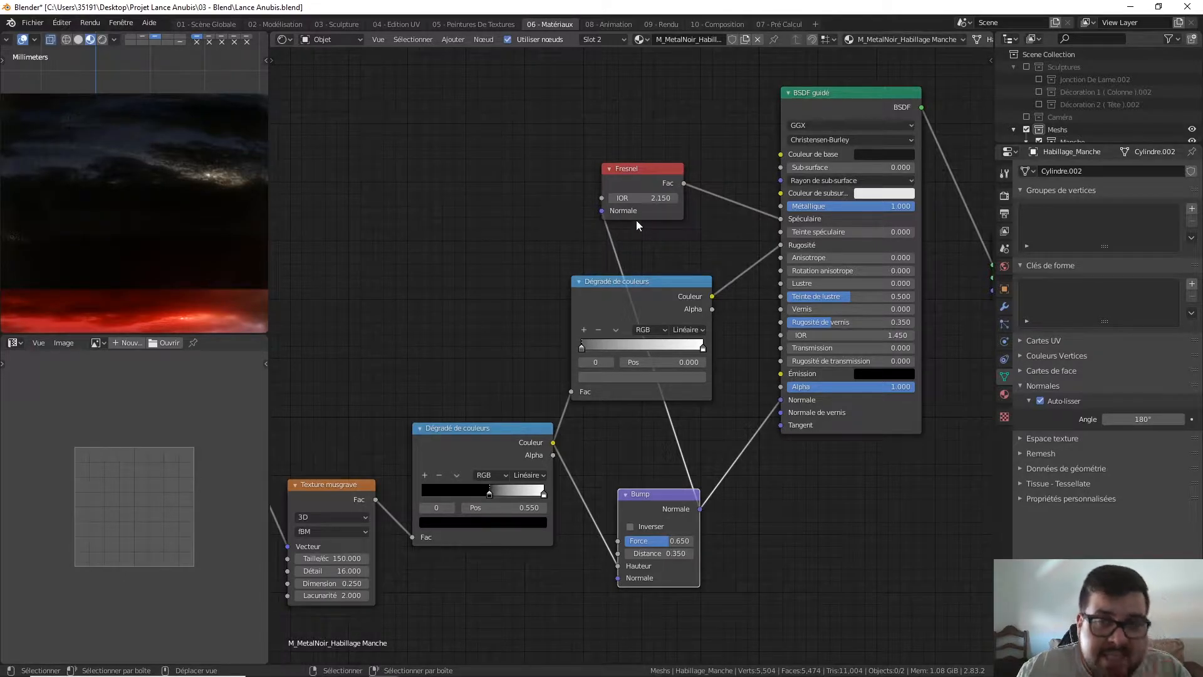
# Rearrange the nodes, moving the roughness Dégradé de couleurs up and the Fresnel node down between it and the Bump node.
pyautogui.moveTo(661, 280); pyautogui.dragTo(592, 219)
pyautogui.moveTo(645, 183); pyautogui.dragTo(715, 315)
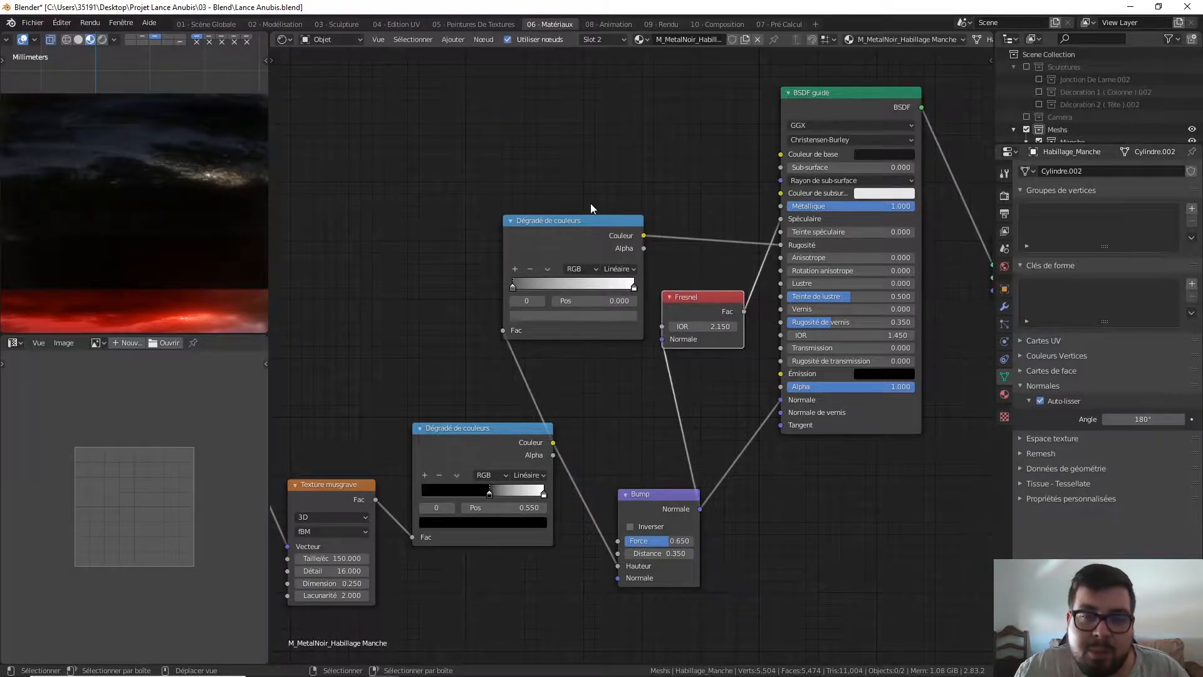
pyautogui.moveTo(611, 219); pyautogui.dragTo(624, 201)
pyautogui.moveTo(698, 291); pyautogui.dragTo(712, 348)
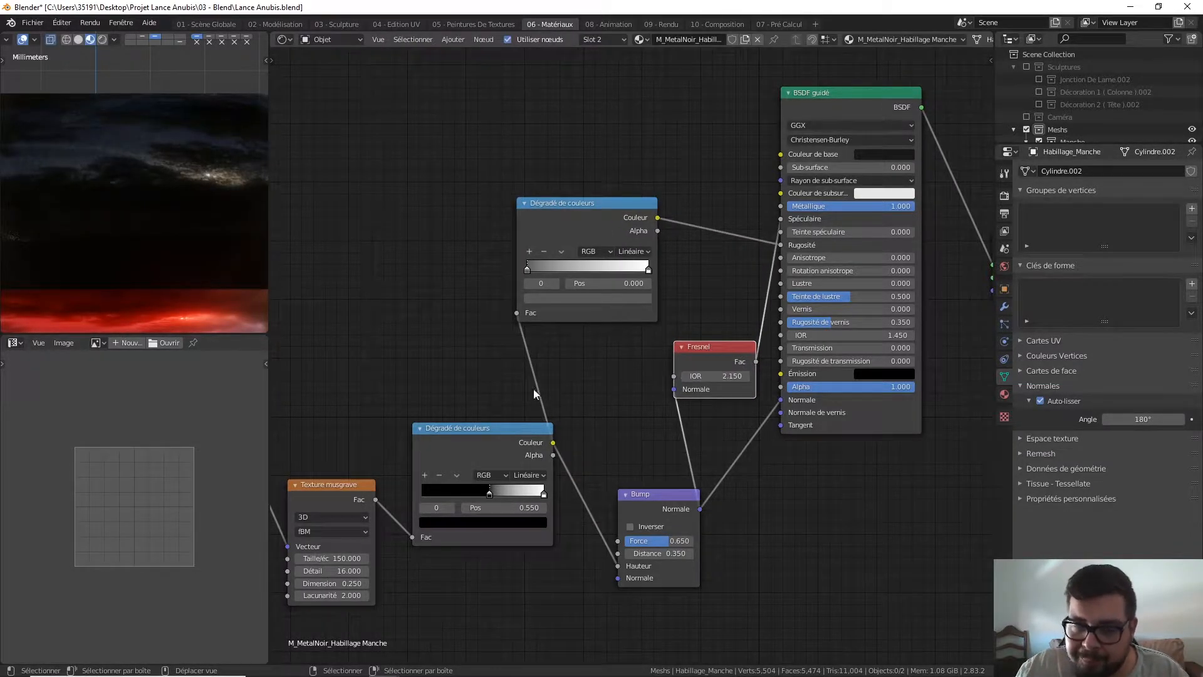
pyautogui.scroll(-1, 564, 338)
pyautogui.moveTo(572, 144); pyautogui.dragTo(618, 253, button='middle')
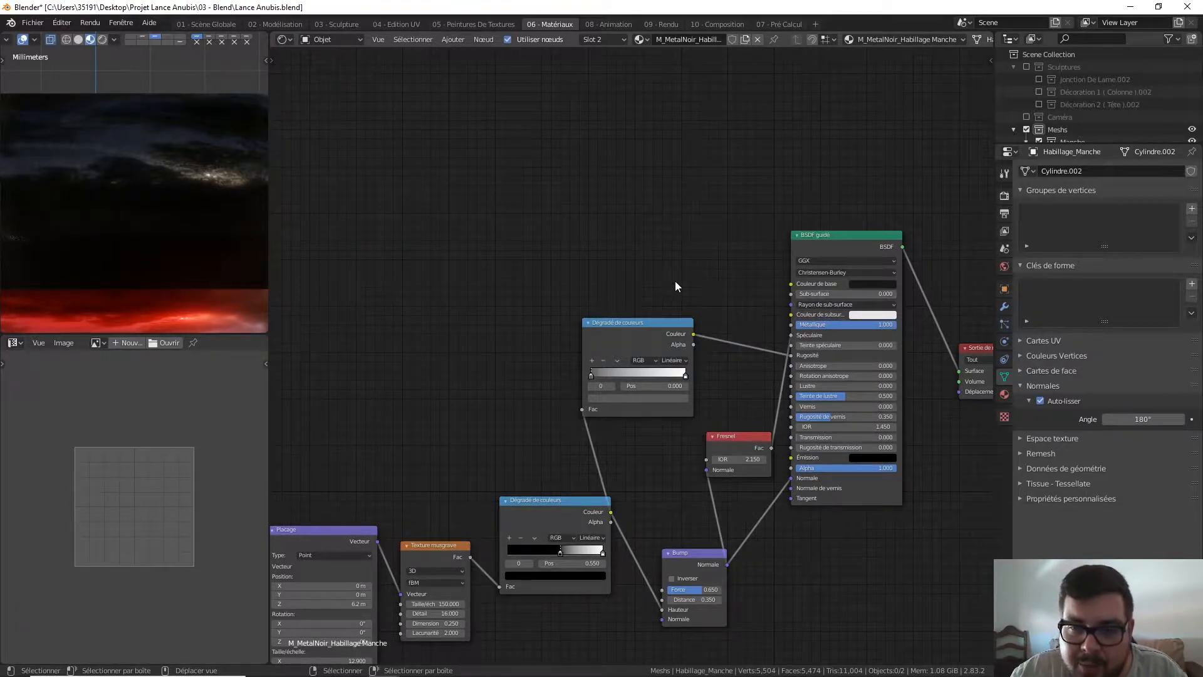
pyautogui.moveTo(705, 244); pyautogui.dragTo(633, 237, button='middle')
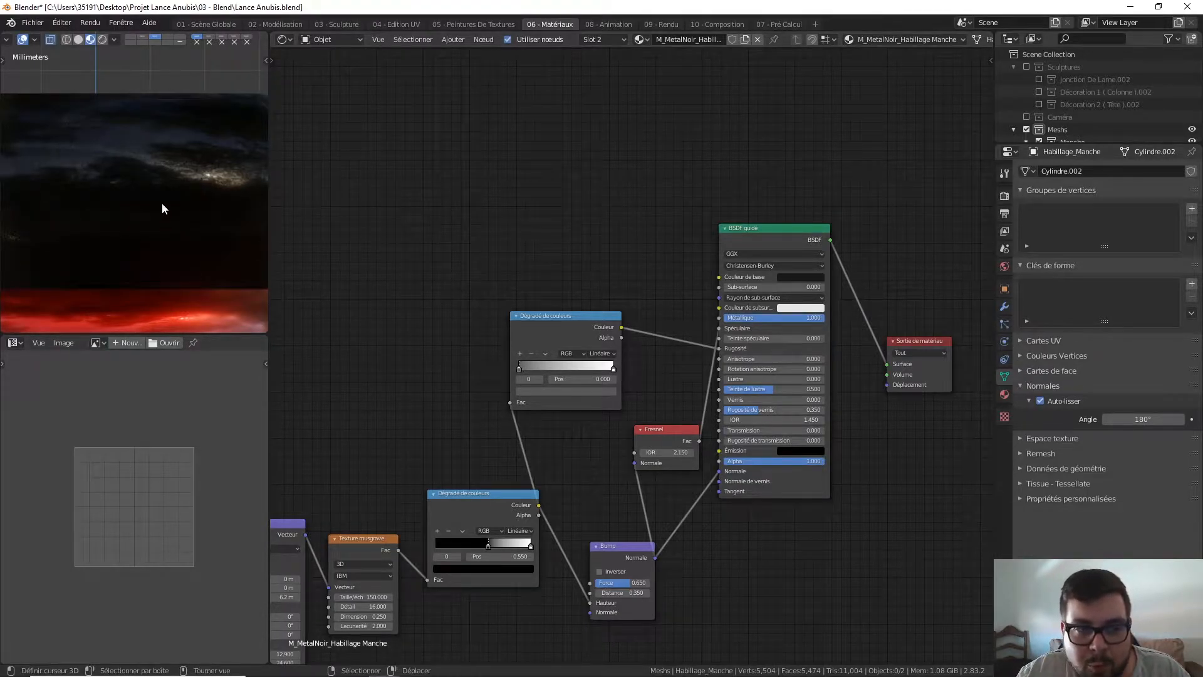
# Add an Occlusion ambiante node in the free space above the roughness Dégradé de couleurs node.
pyautogui.scroll(-6, 162, 209)
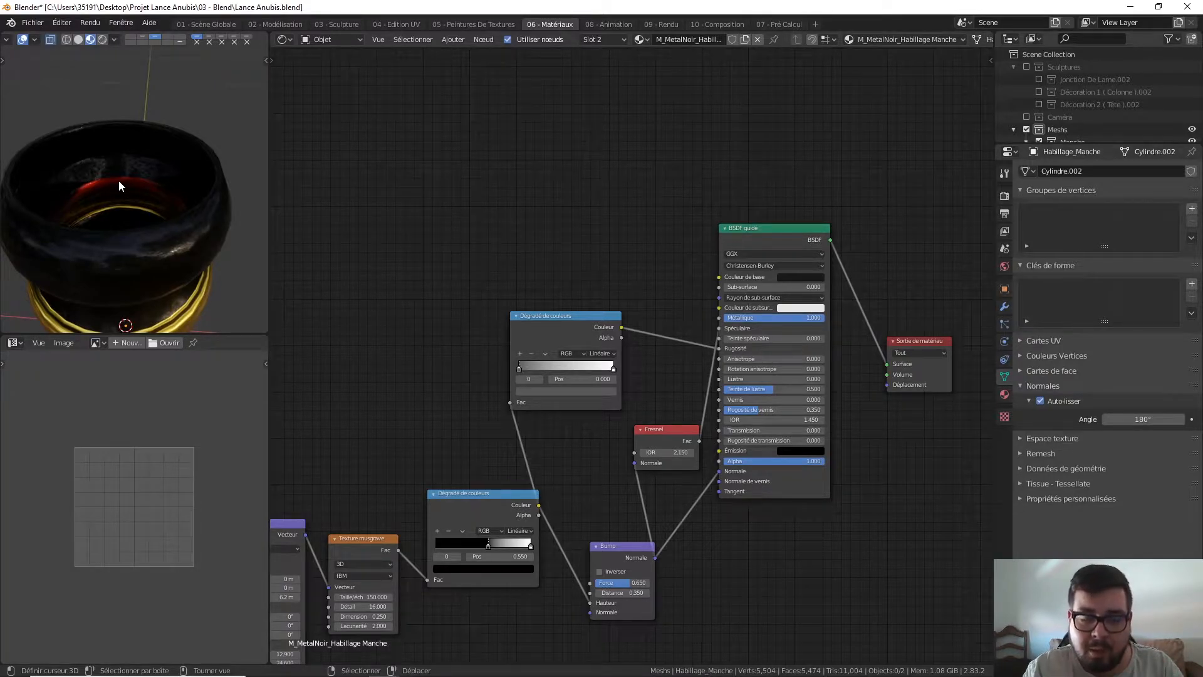
pyautogui.press('a')
pyautogui.click(549, 317)
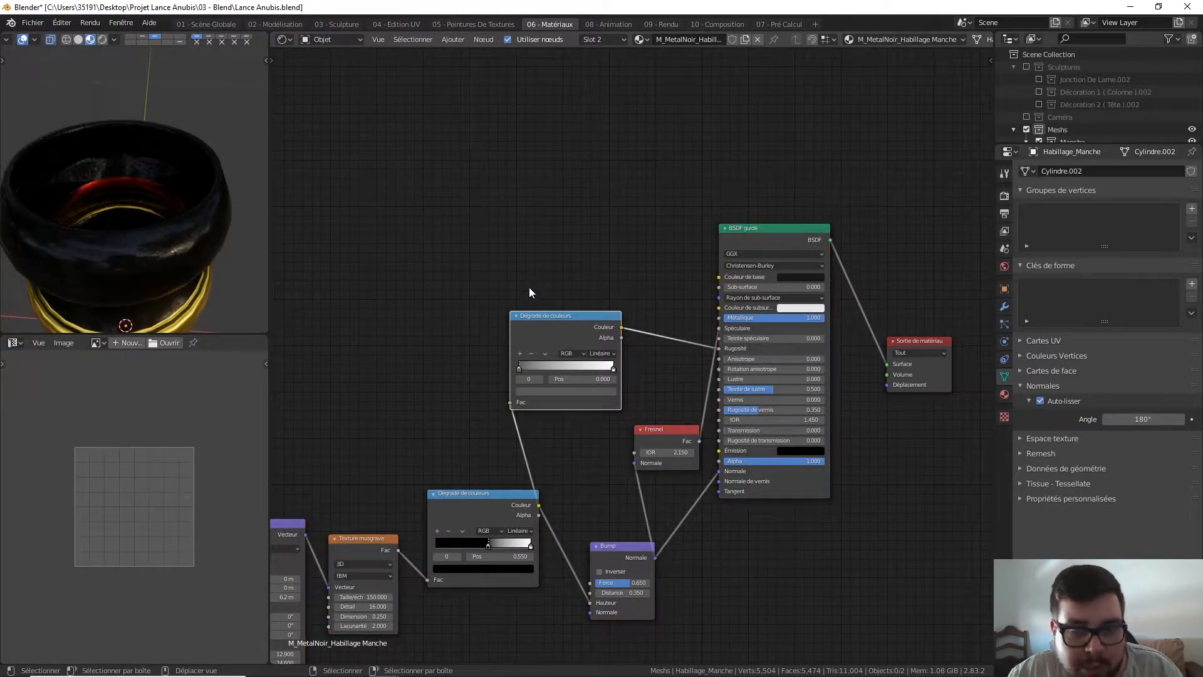
pyautogui.click(530, 217)
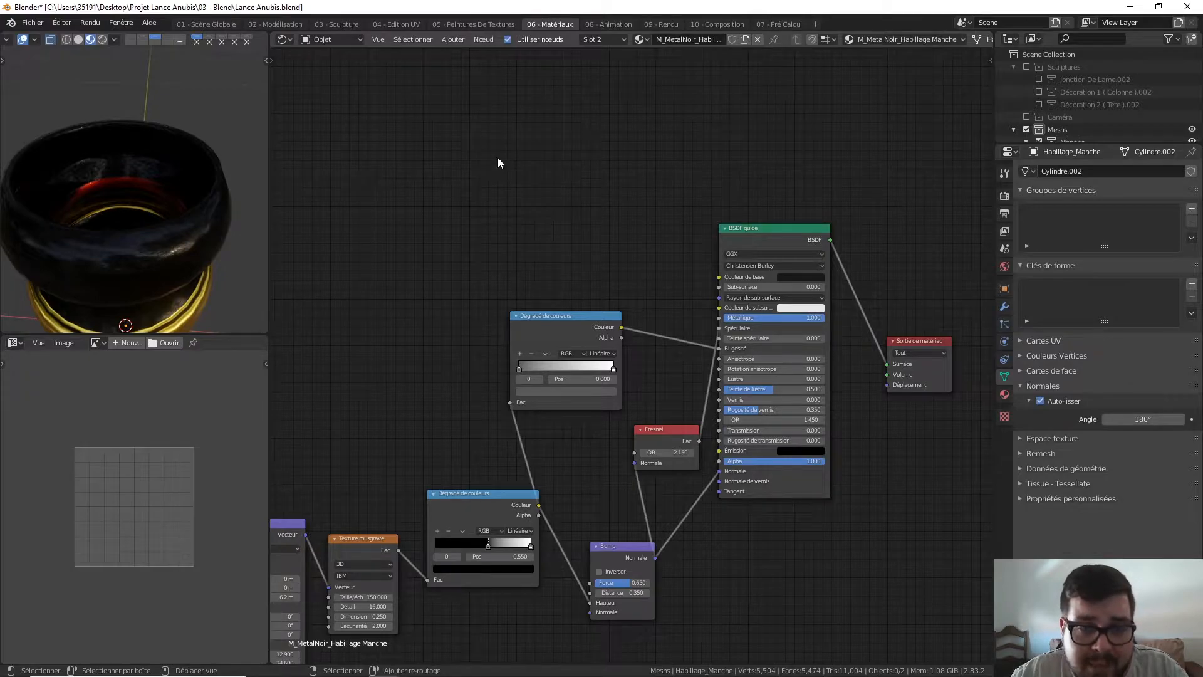
pyautogui.hotkey('shift', 'a')
pyautogui.moveTo(479, 174)
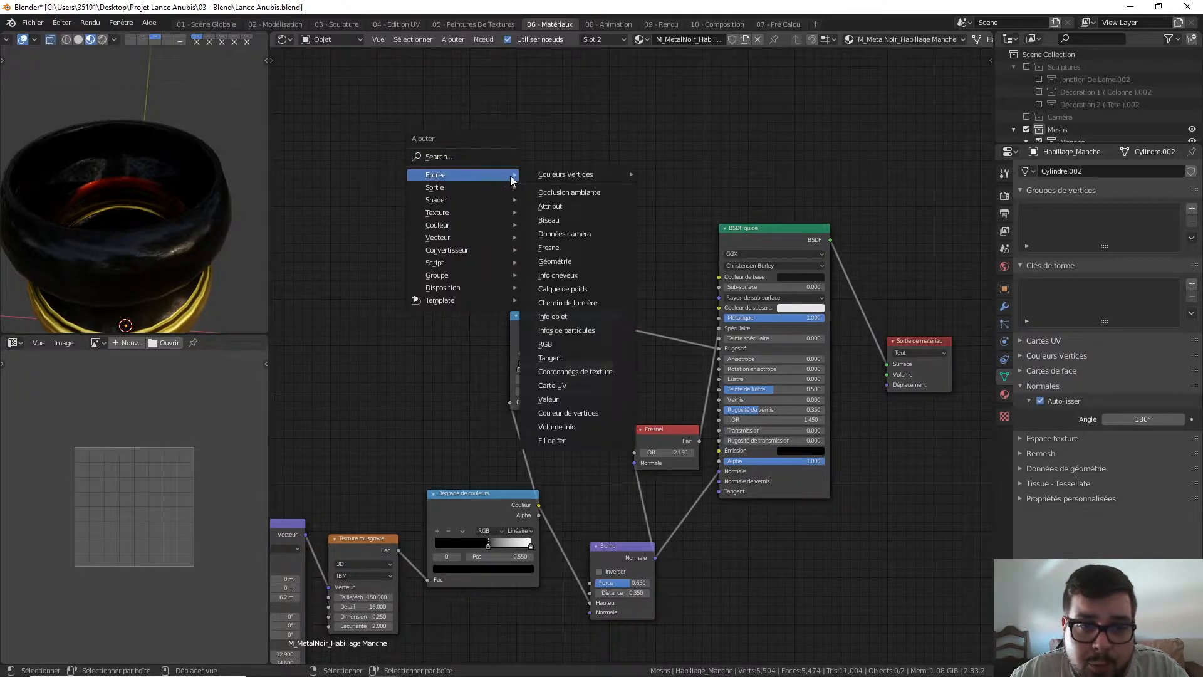
pyautogui.click(576, 191)
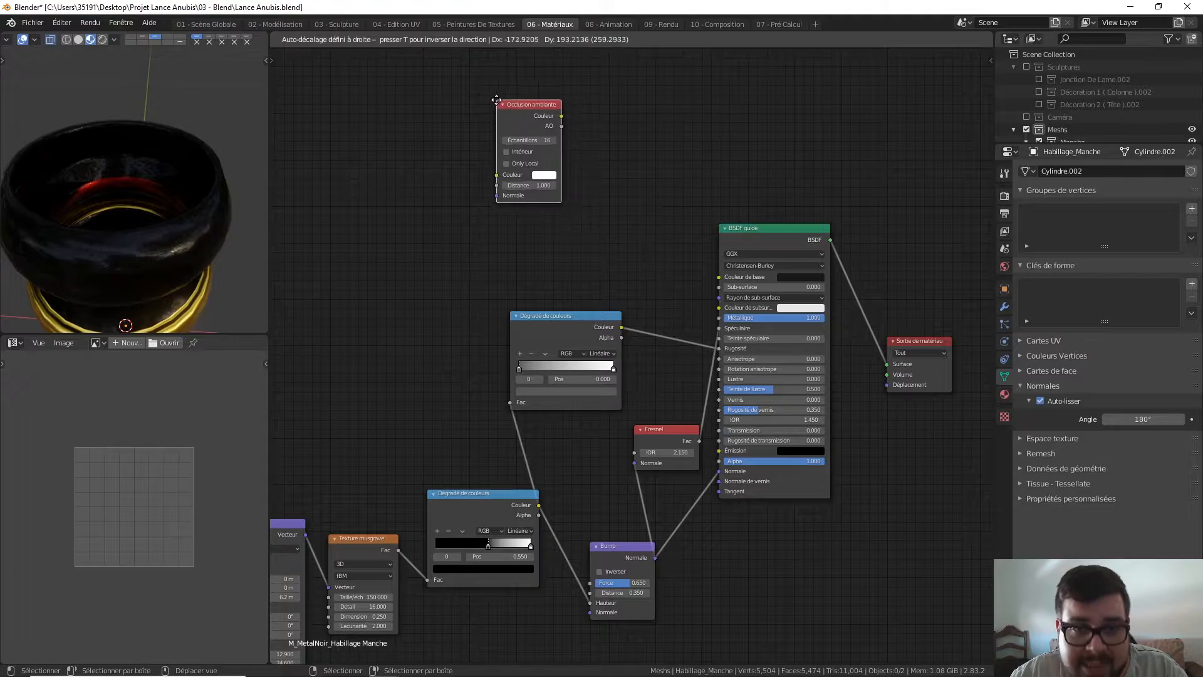
pyautogui.click(496, 100)
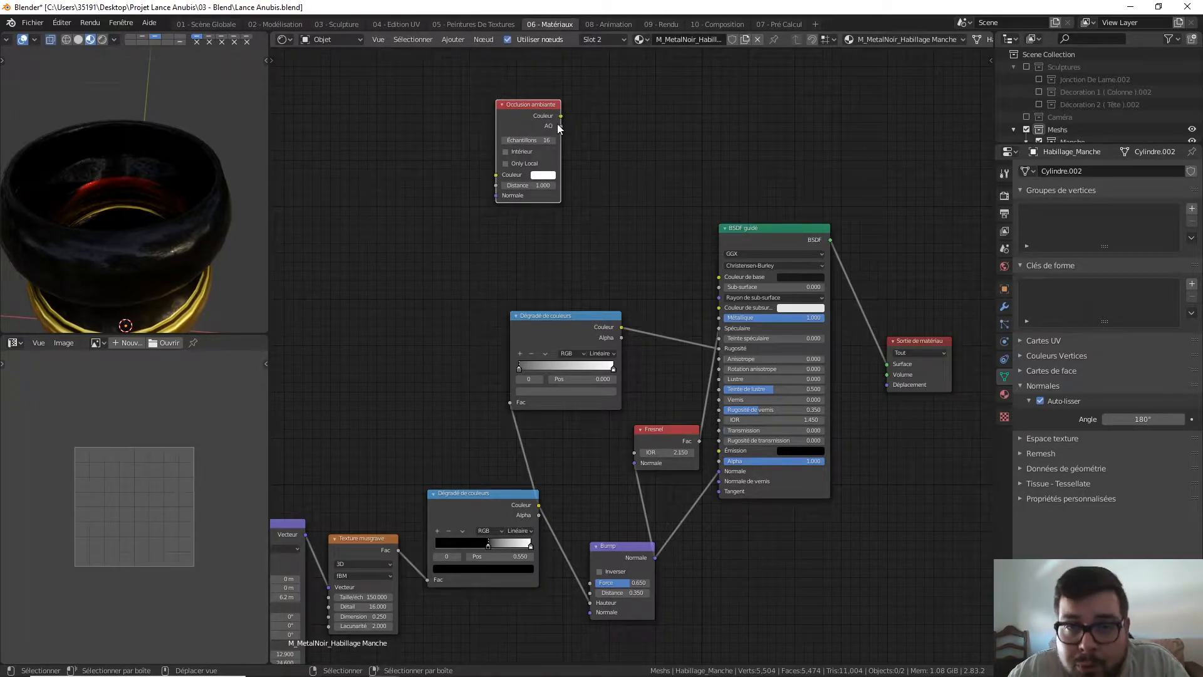
pyautogui.moveTo(542, 107); pyautogui.dragTo(492, 160)
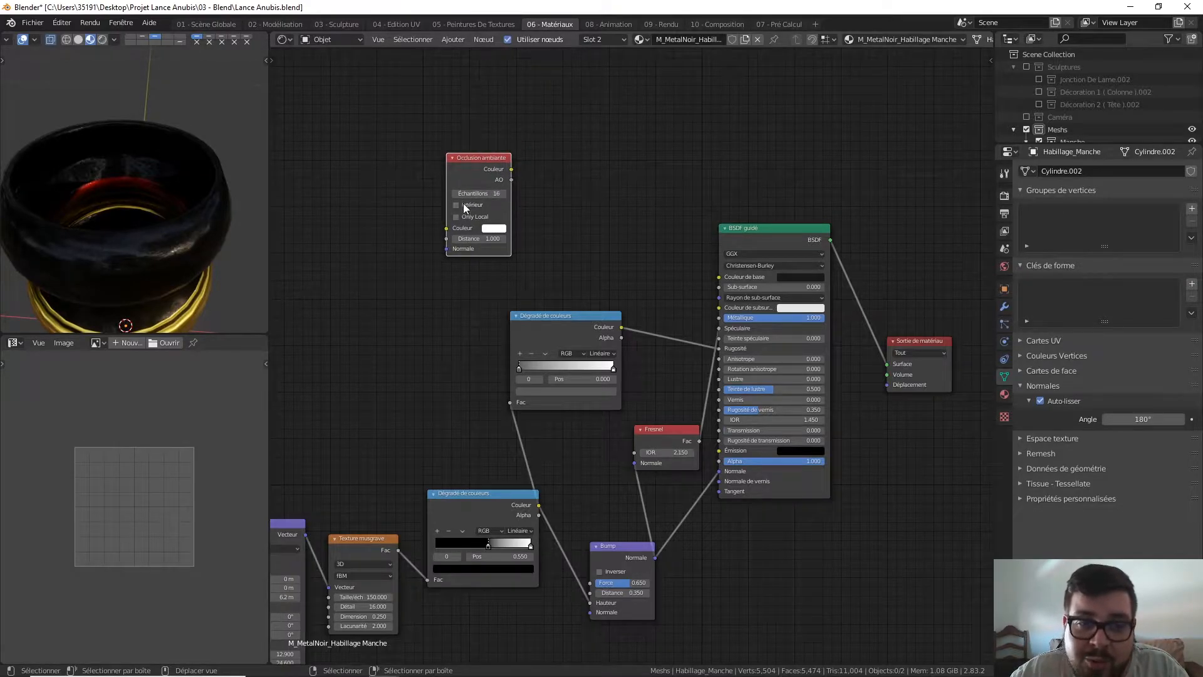
# Set the Occlusion ambiante node's samples (Échantillons) to 32.
pyautogui.click(1004, 195)
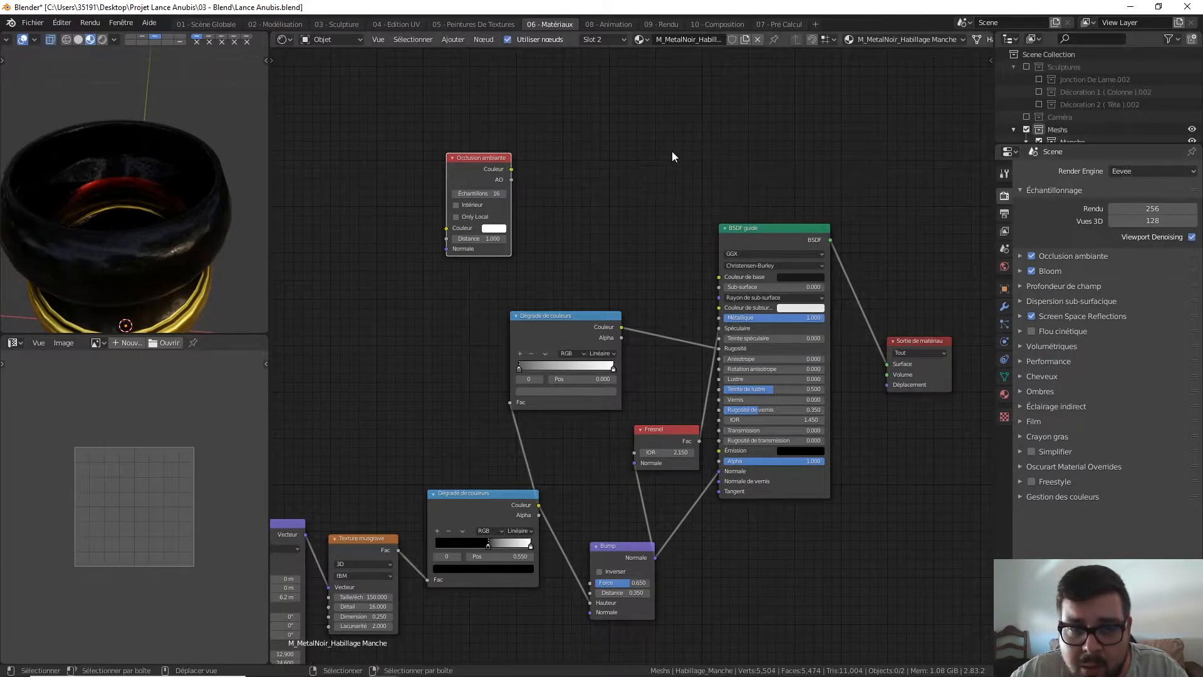
pyautogui.click(495, 193)
pyautogui.press('BackSpace')
pyautogui.write('32')
pyautogui.press('Return')
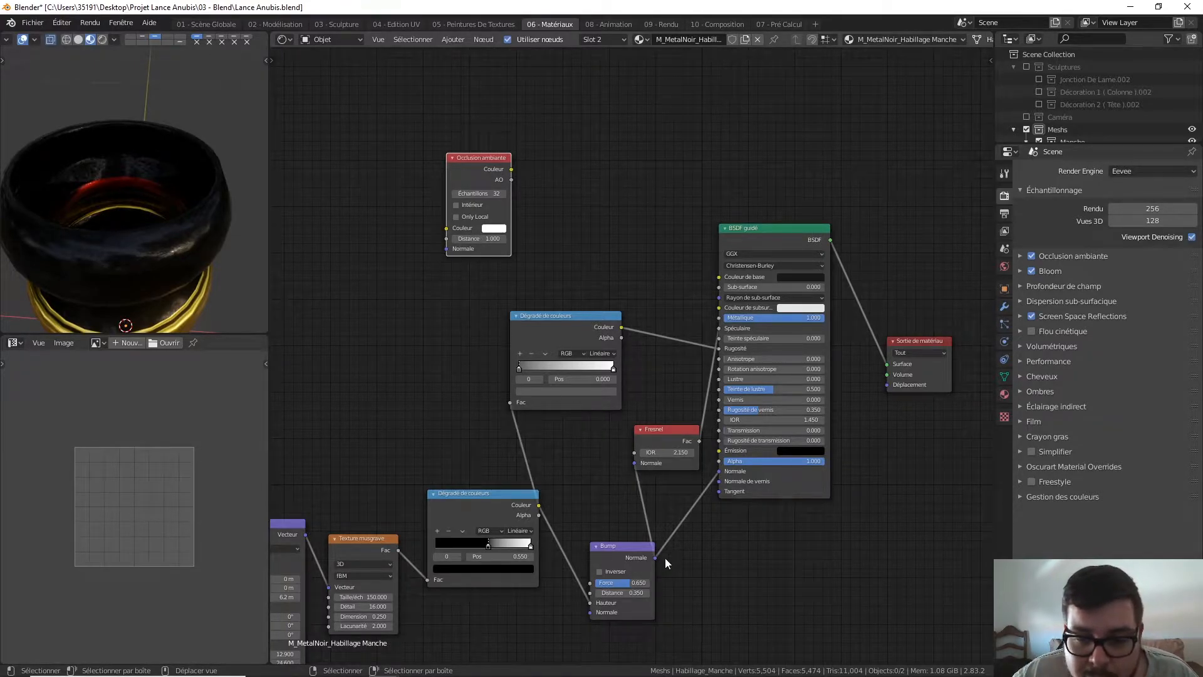
# Connect the Bump node's Normale output to the Occlusion ambiante node's Normale input and space out the neighbouring nodes.
pyautogui.moveTo(654, 557); pyautogui.dragTo(446, 249)
pyautogui.moveTo(478, 156); pyautogui.dragTo(460, 203)
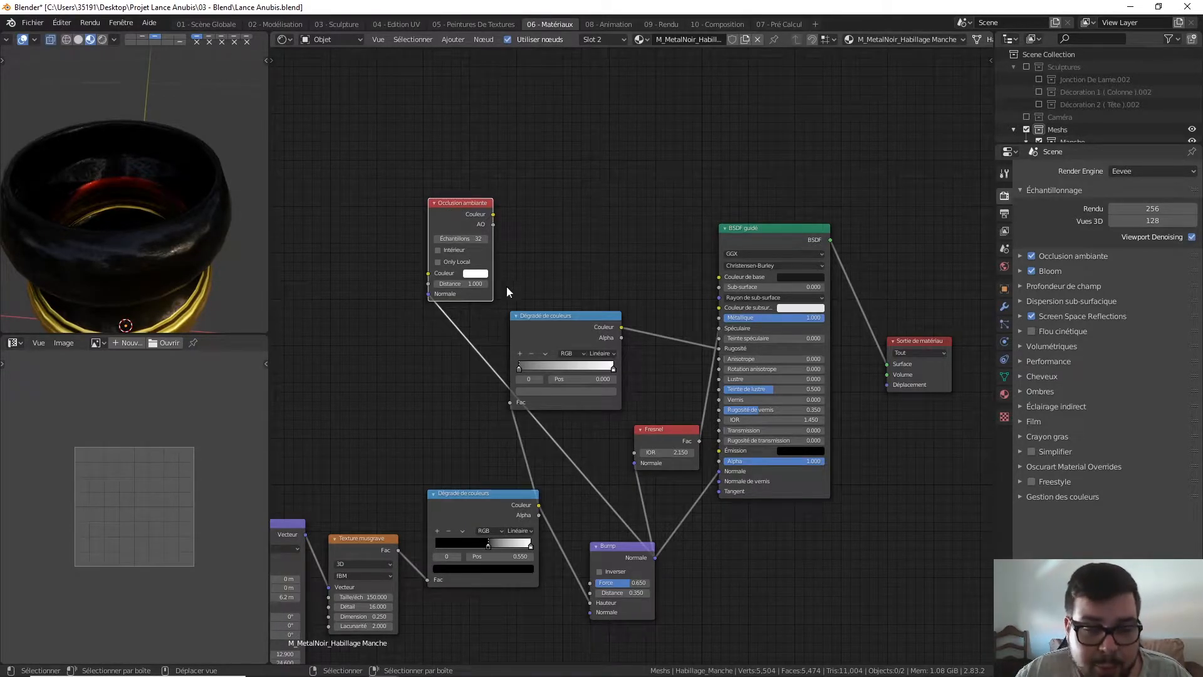
pyautogui.moveTo(577, 314); pyautogui.dragTo(602, 319)
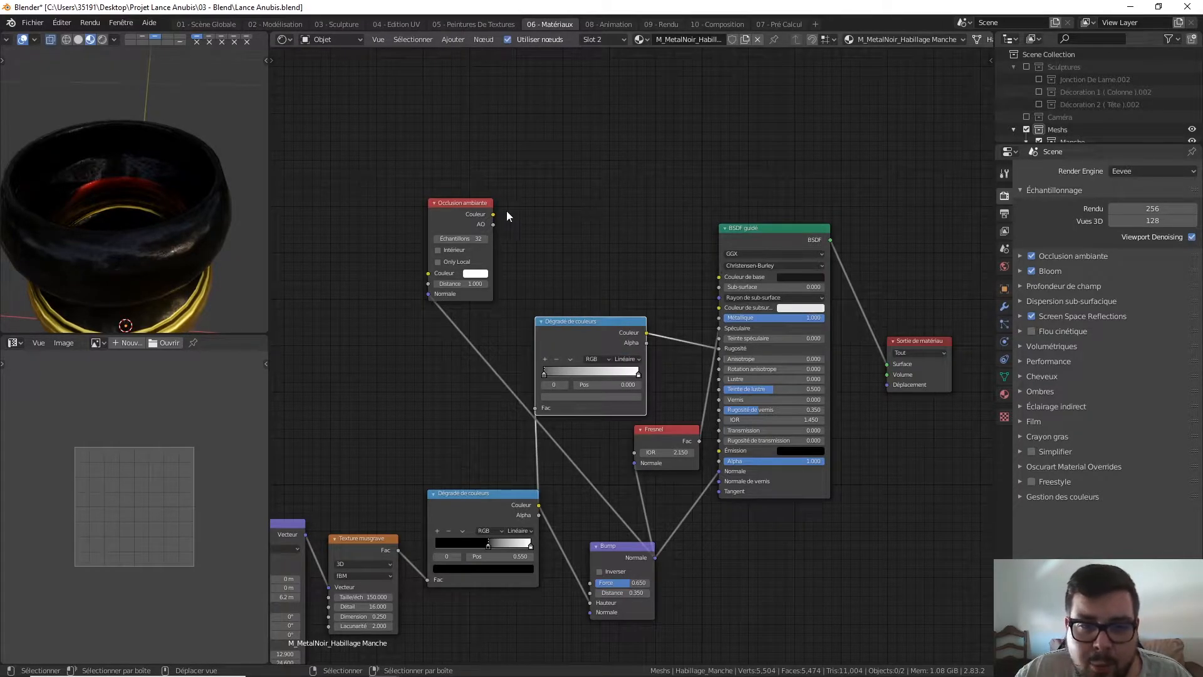
# Try the Occlusion ambiante Couleur output directly in the BSDF's Couleur de base, inspect the handle, and disconnect it.
pyautogui.moveTo(493, 214); pyautogui.dragTo(720, 276)
pyautogui.moveTo(232, 273); pyautogui.dragTo(242, 206, button='middle')
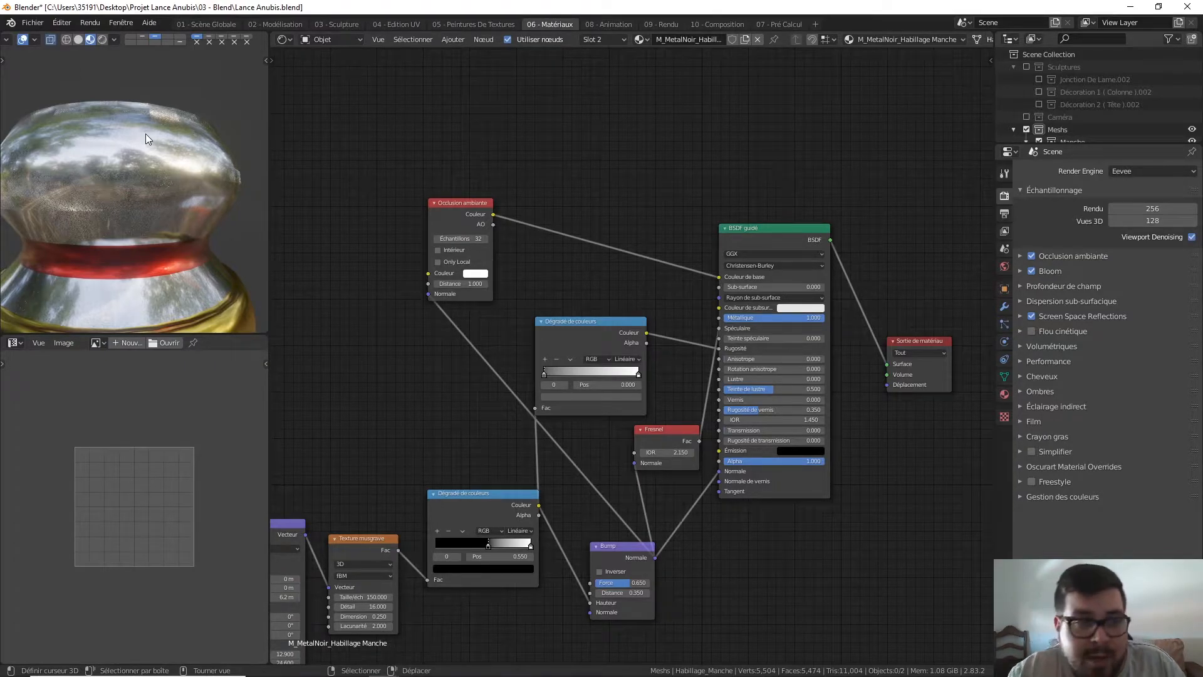
pyautogui.scroll(5, 99, 216)
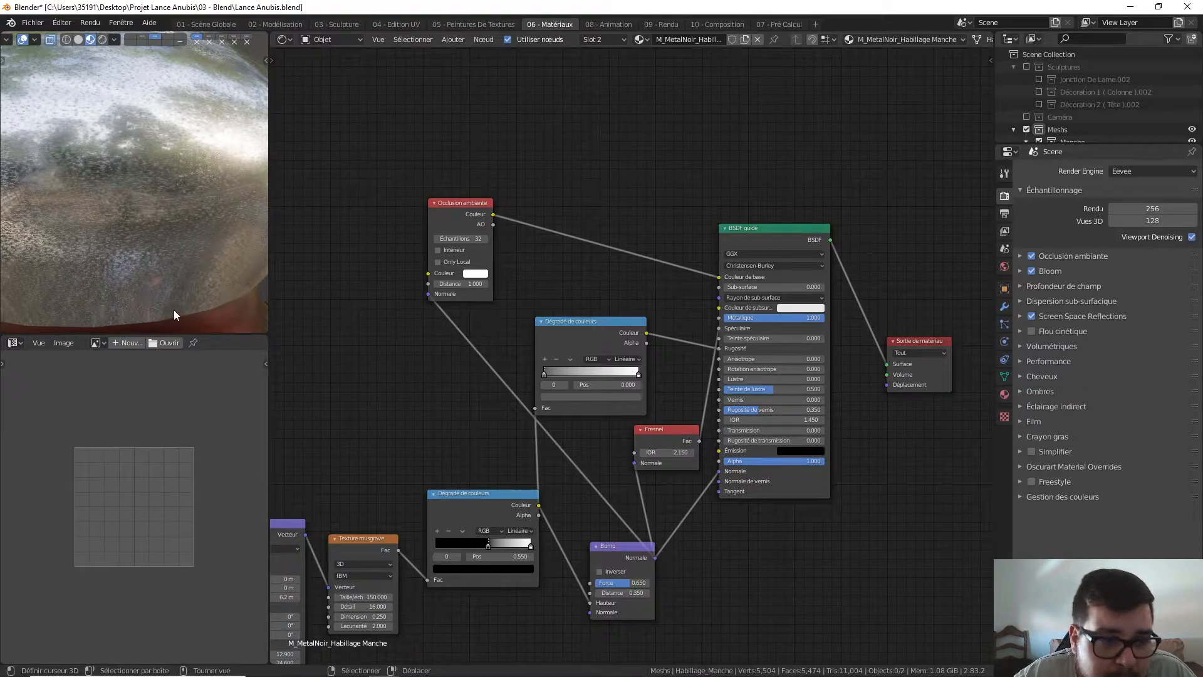
pyautogui.scroll(-2, 175, 308)
pyautogui.moveTo(181, 281)
pyautogui.mouseDown(button='middle')
pyautogui.moveTo(170, 241)
pyautogui.moveTo(183, 289)
pyautogui.moveTo(194, 287)
pyautogui.mouseUp(button='middle')
pyautogui.scroll(-3, 169, 237)
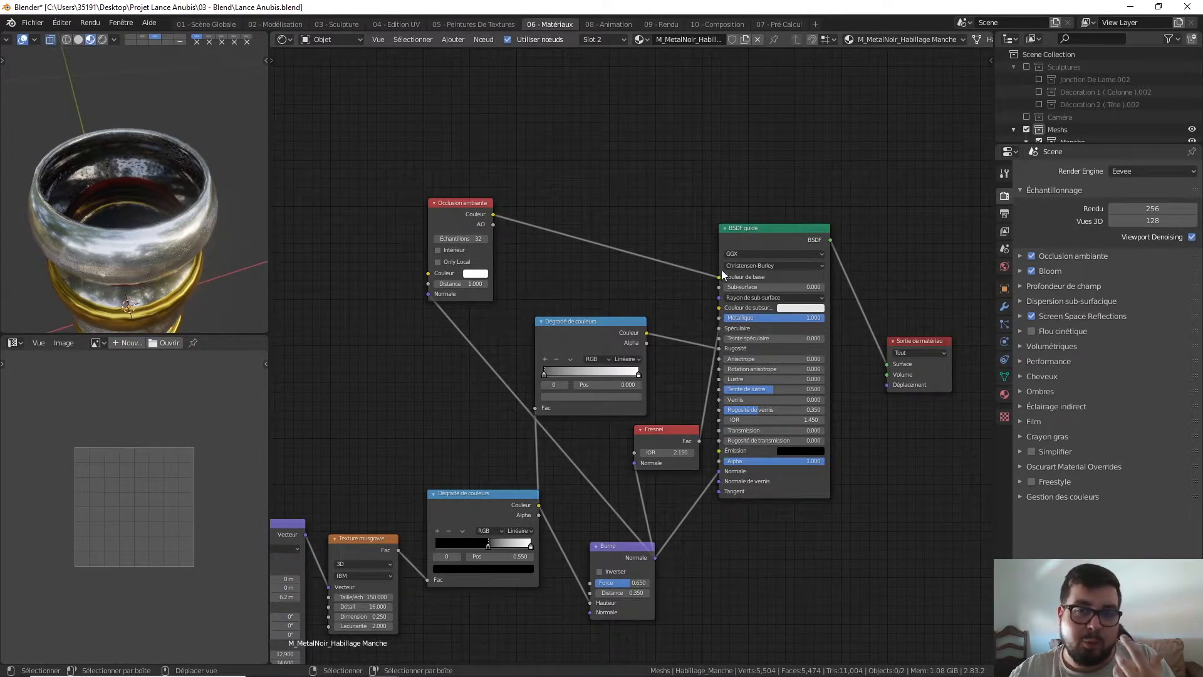
pyautogui.moveTo(719, 276); pyautogui.dragTo(674, 258)
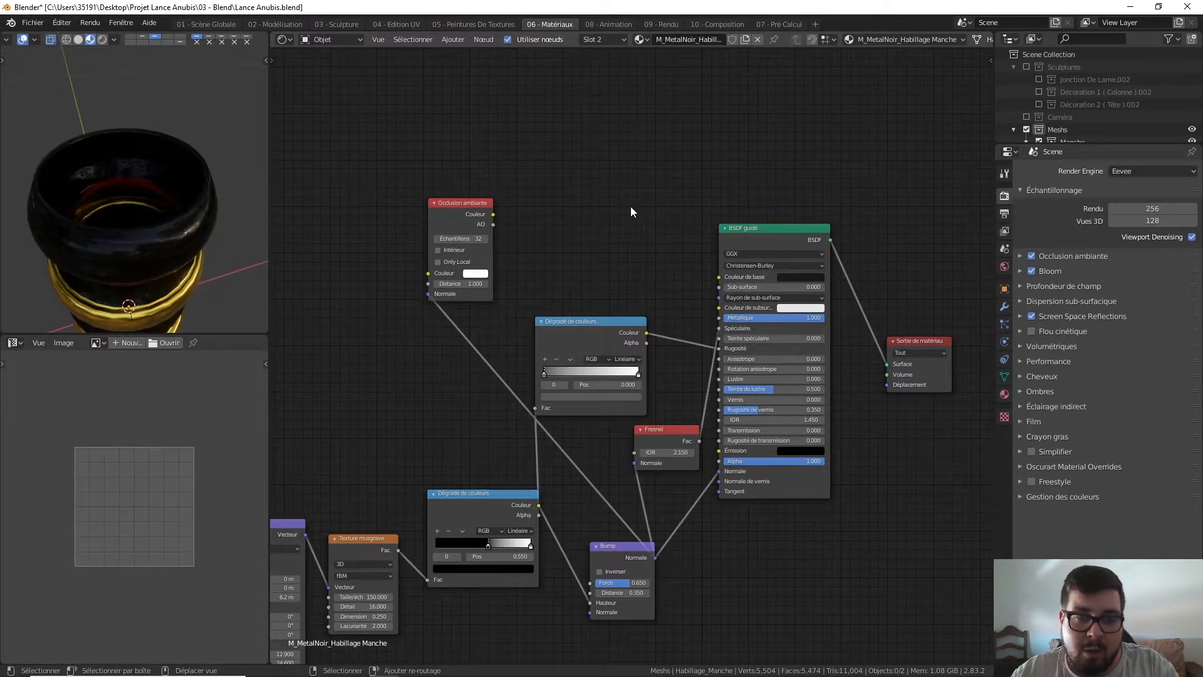
# Add a Mélanger RGB node above, between the Occlusion ambiante and BSDF guidé nodes.
pyautogui.hotkey('shift', 'a')
pyautogui.moveTo(630, 206)
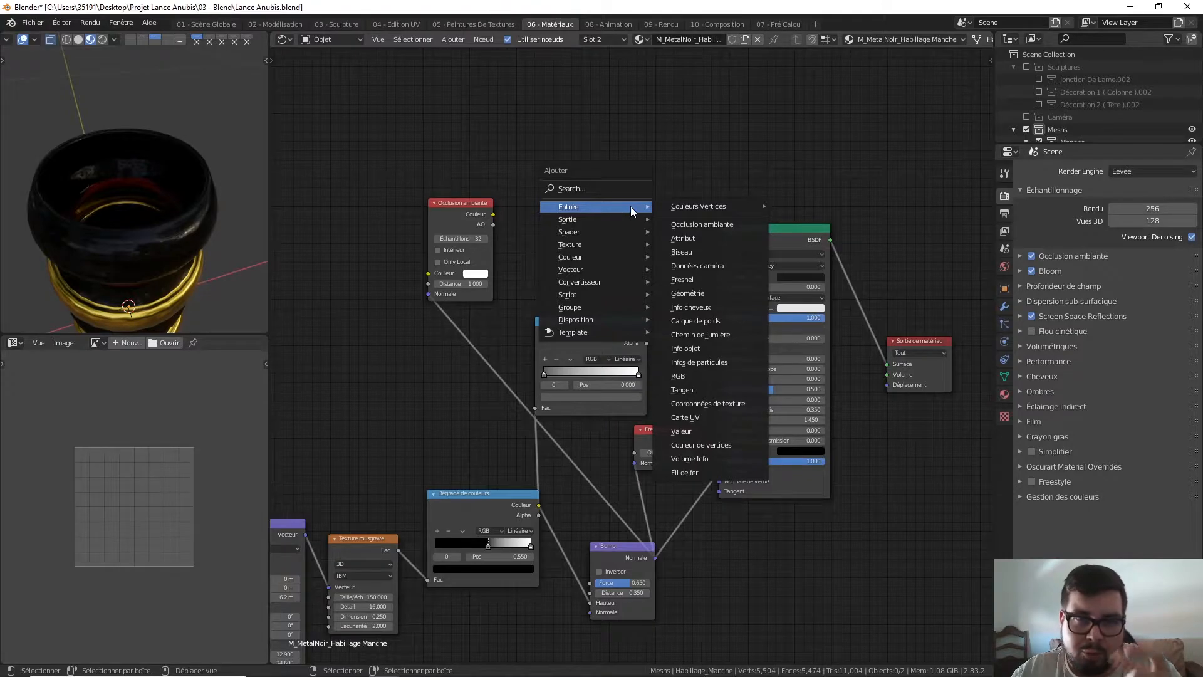
pyautogui.moveTo(581, 257)
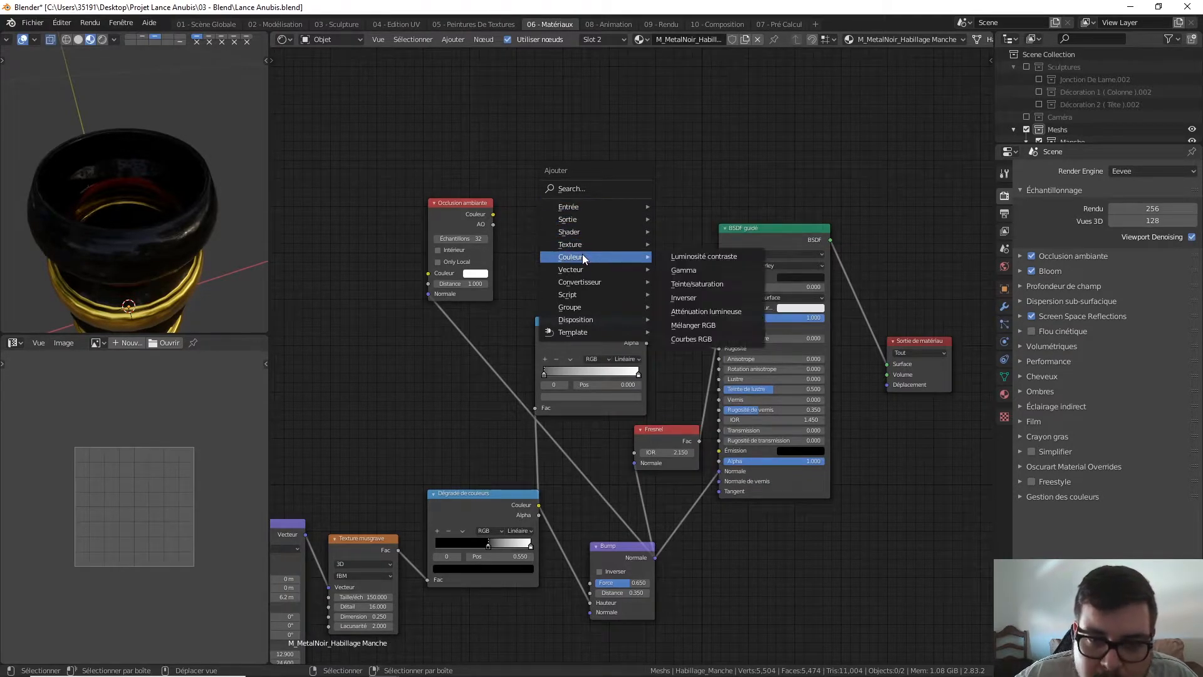
pyautogui.click(724, 325)
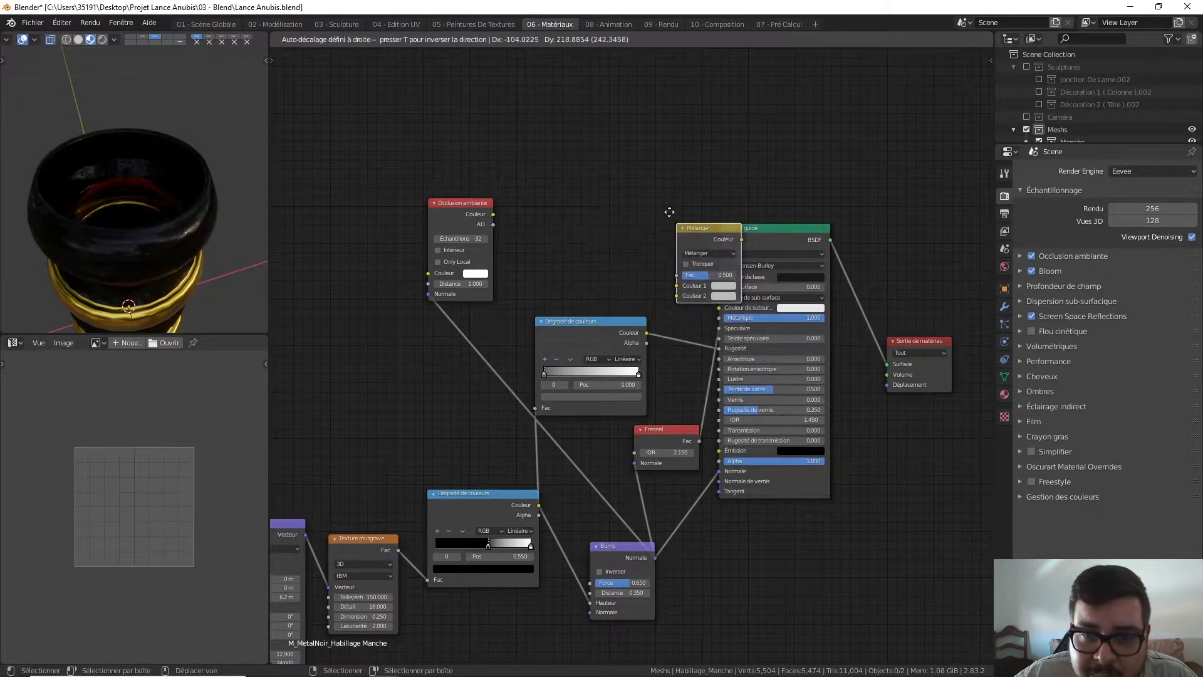
pyautogui.click(588, 125)
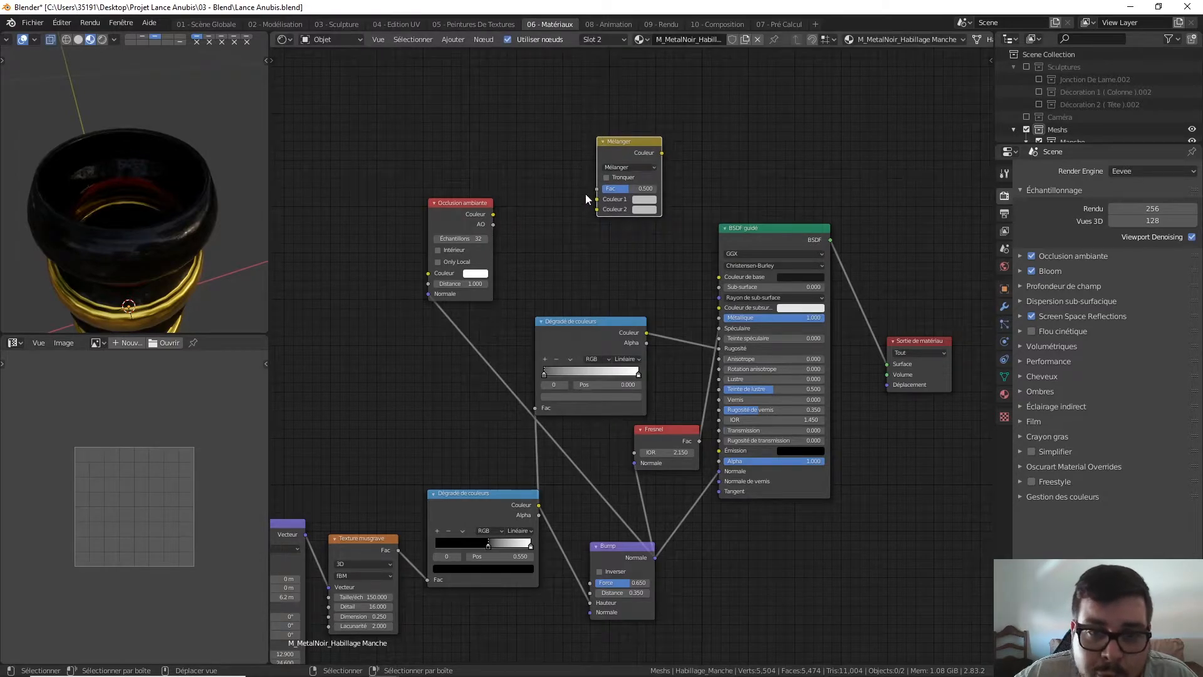
# Set the Mélanger node's Couleur 1 by sampling the BSDF guidé's dark base colour.
pyautogui.click(645, 198)
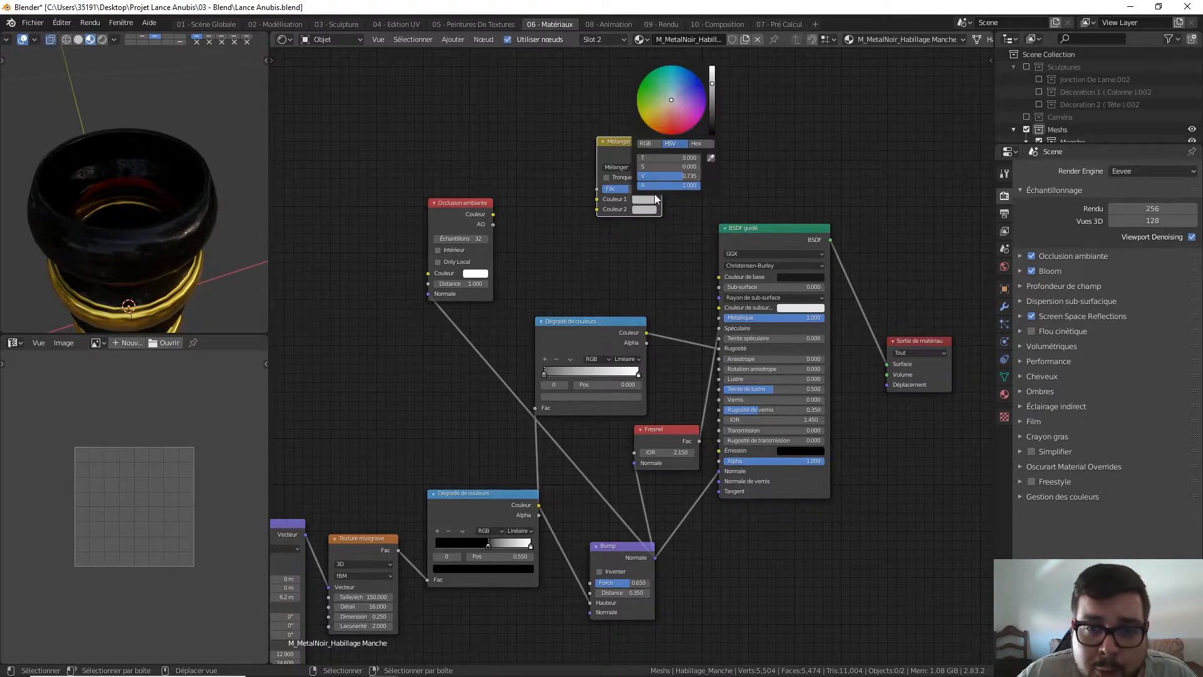
pyautogui.click(712, 159)
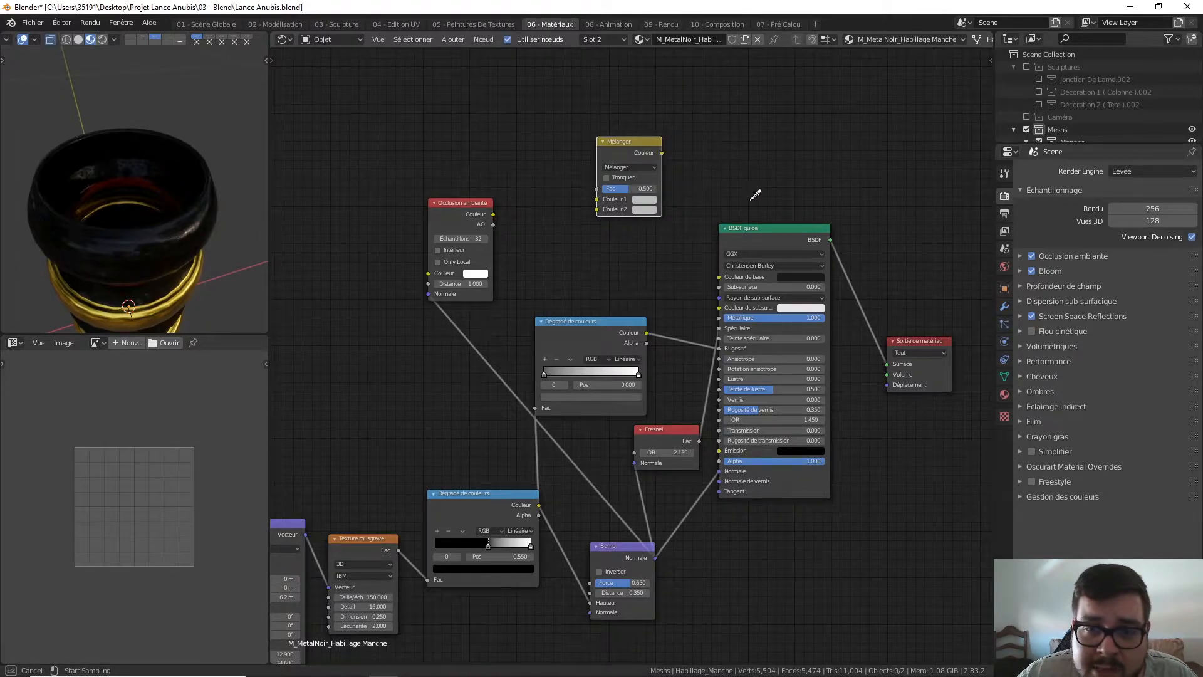
pyautogui.click(805, 274)
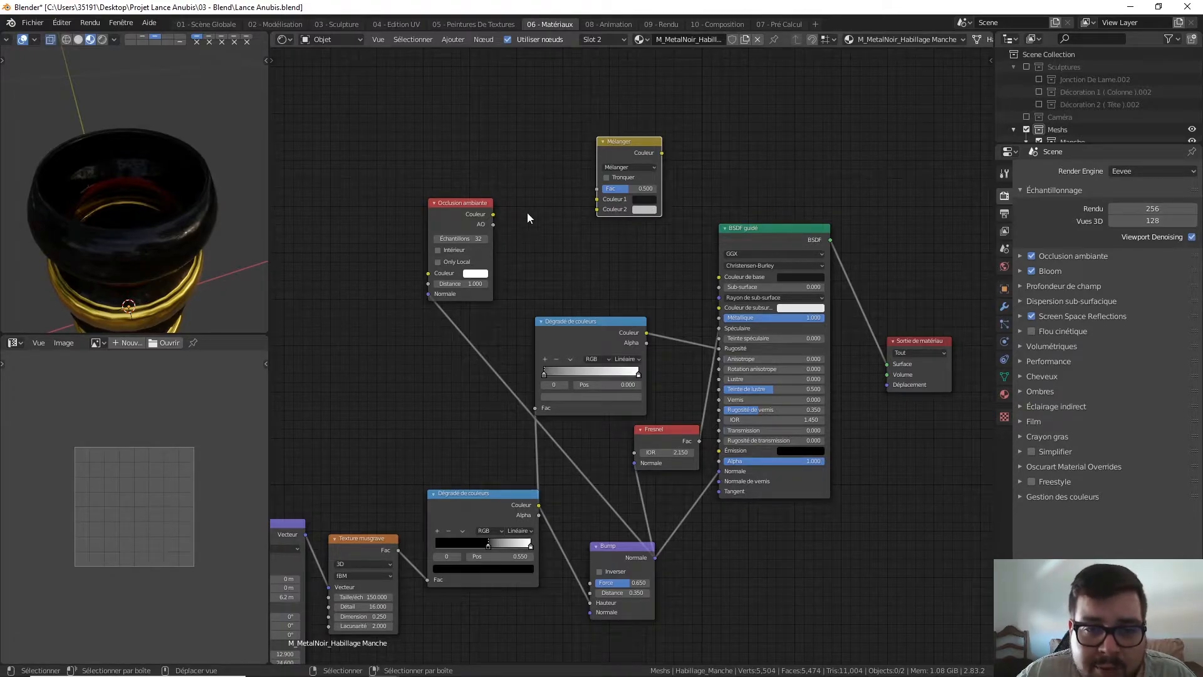
# Connect Occlusion ambiante's Couleur to the Mélanger node's Couleur 2, and the Mélanger output to the BSDF's Couleur de base.
pyautogui.moveTo(494, 214); pyautogui.dragTo(598, 209)
pyautogui.moveTo(661, 153); pyautogui.dragTo(719, 276)
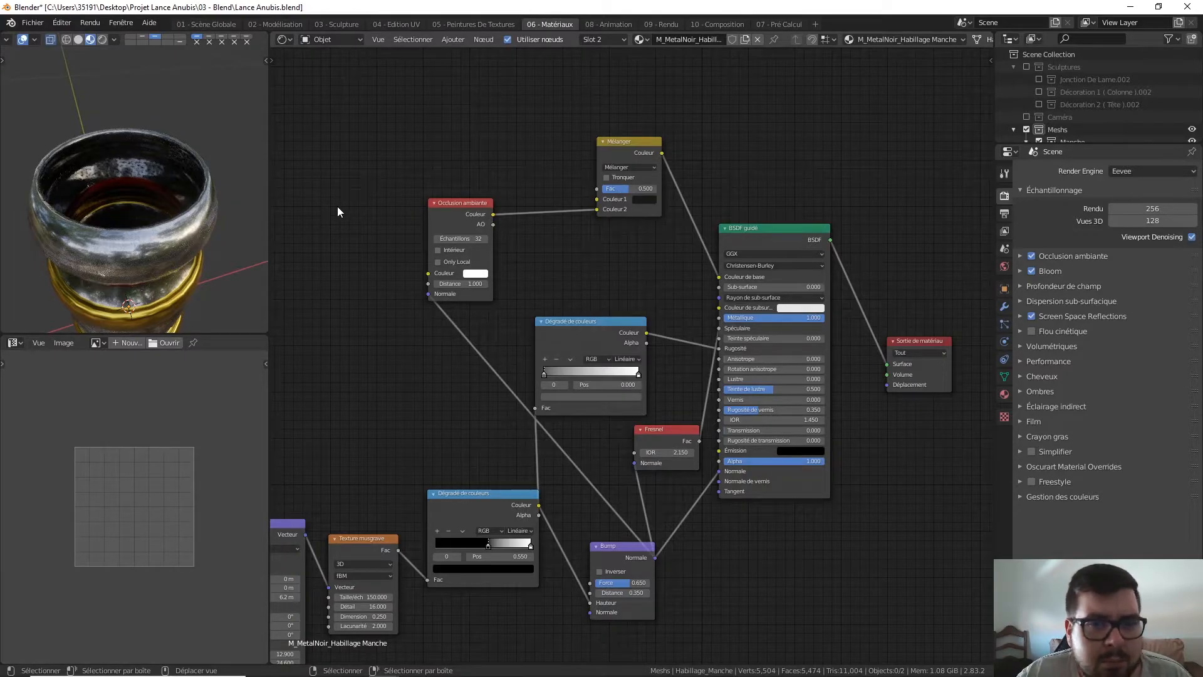
pyautogui.moveTo(263, 242); pyautogui.dragTo(245, 186, button='middle')
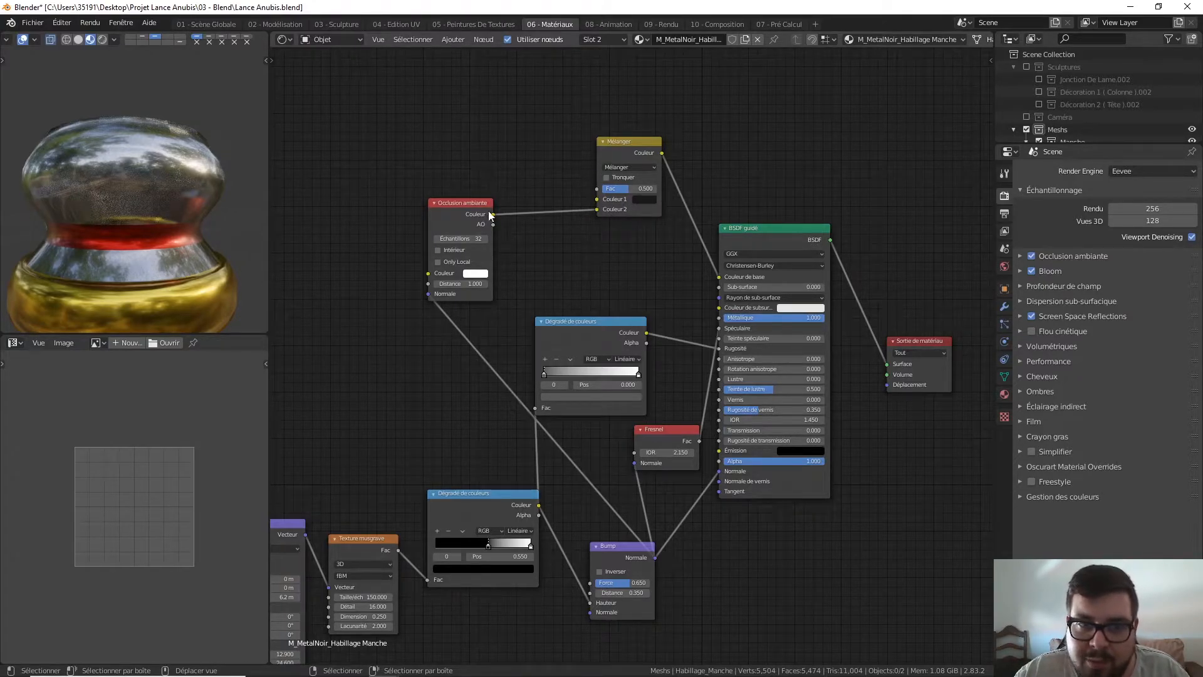
# Preview the Mélanger node's output on the model through a Viewer and test its factor at 0 and 1.
pyautogui.keyDown('ctrl'); pyautogui.keyDown('shift'); pyautogui.click(635, 142); pyautogui.keyUp('shift'); pyautogui.keyUp('ctrl')
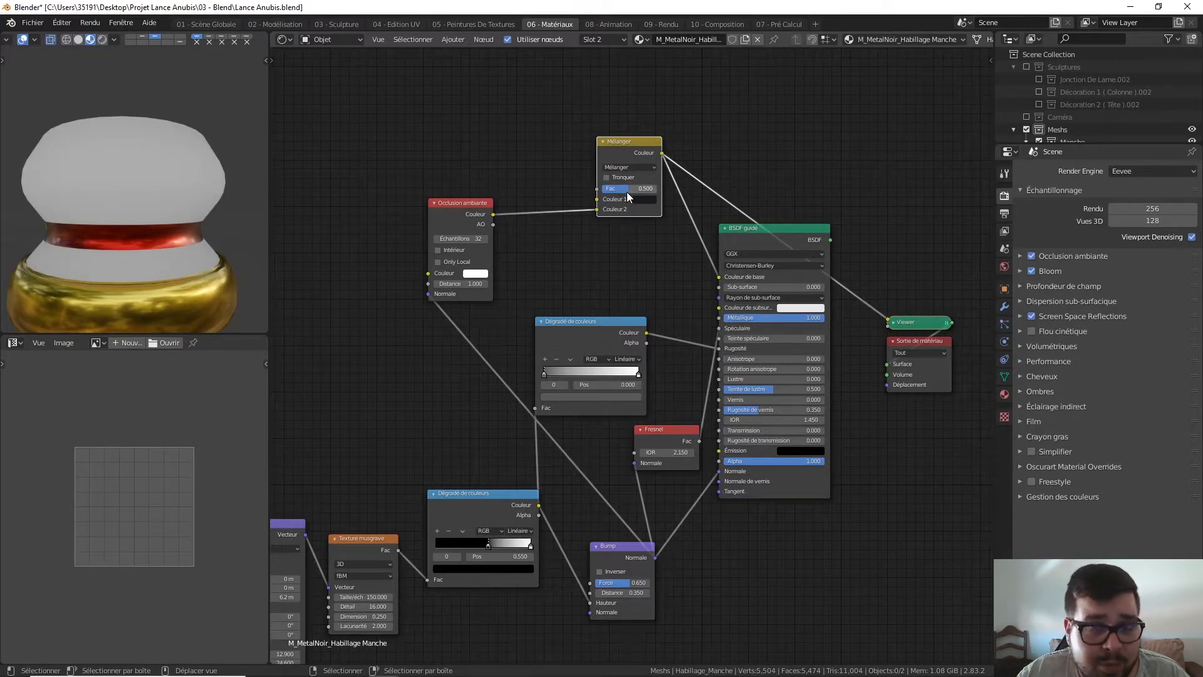
pyautogui.moveTo(632, 190); pyautogui.dragTo(601, 190)
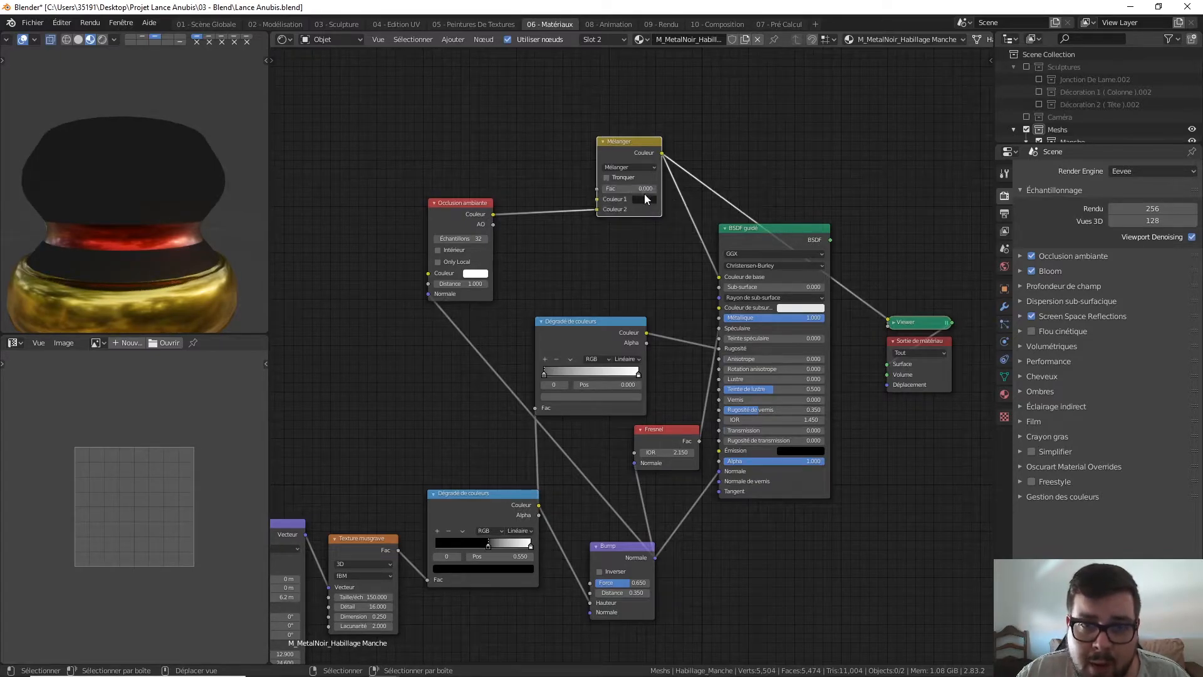
pyautogui.moveTo(619, 189); pyautogui.dragTo(656, 189)
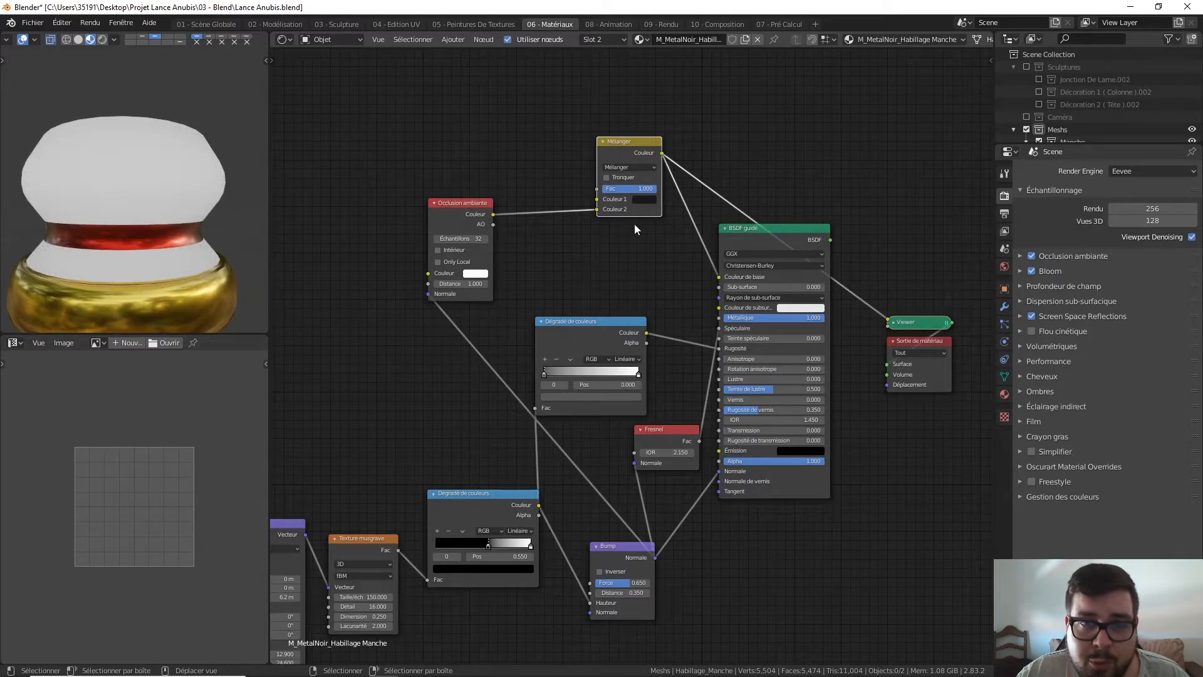
# Set the Mélanger node's factor to 0.5.
pyautogui.click(604, 188)
pyautogui.write('0.5')
pyautogui.press('Return')
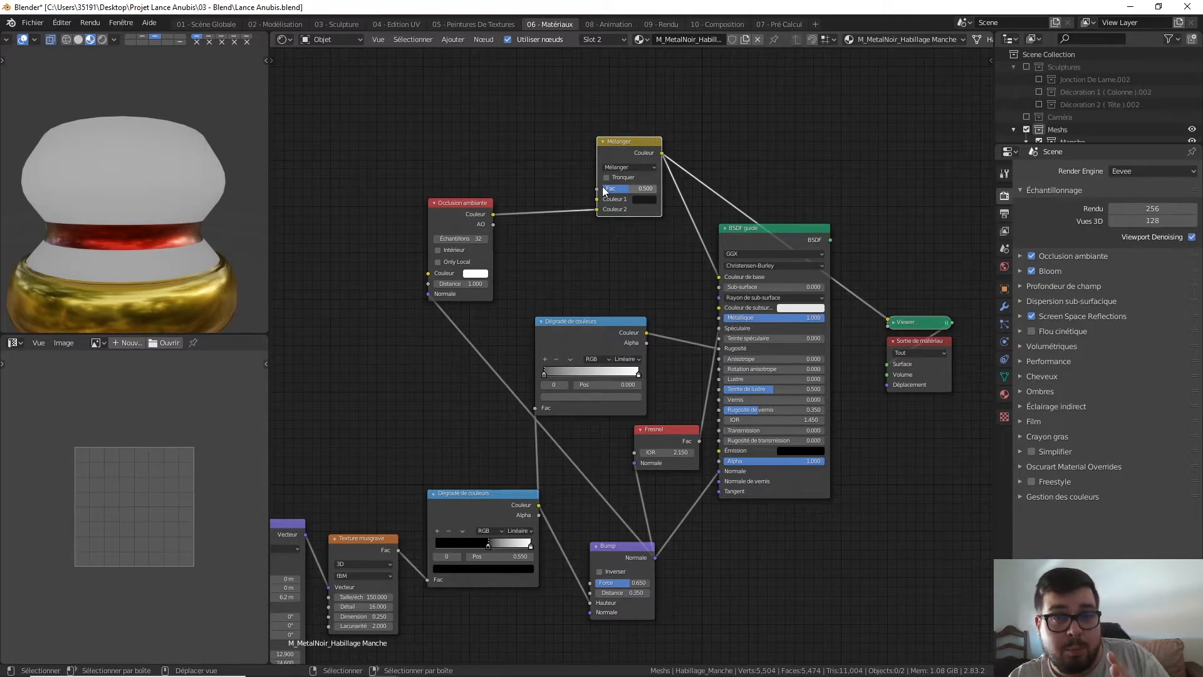
# Change the mix node's blending mode to Ajouter and lighten its Couleur 1 to light grey.
pyautogui.click(650, 167)
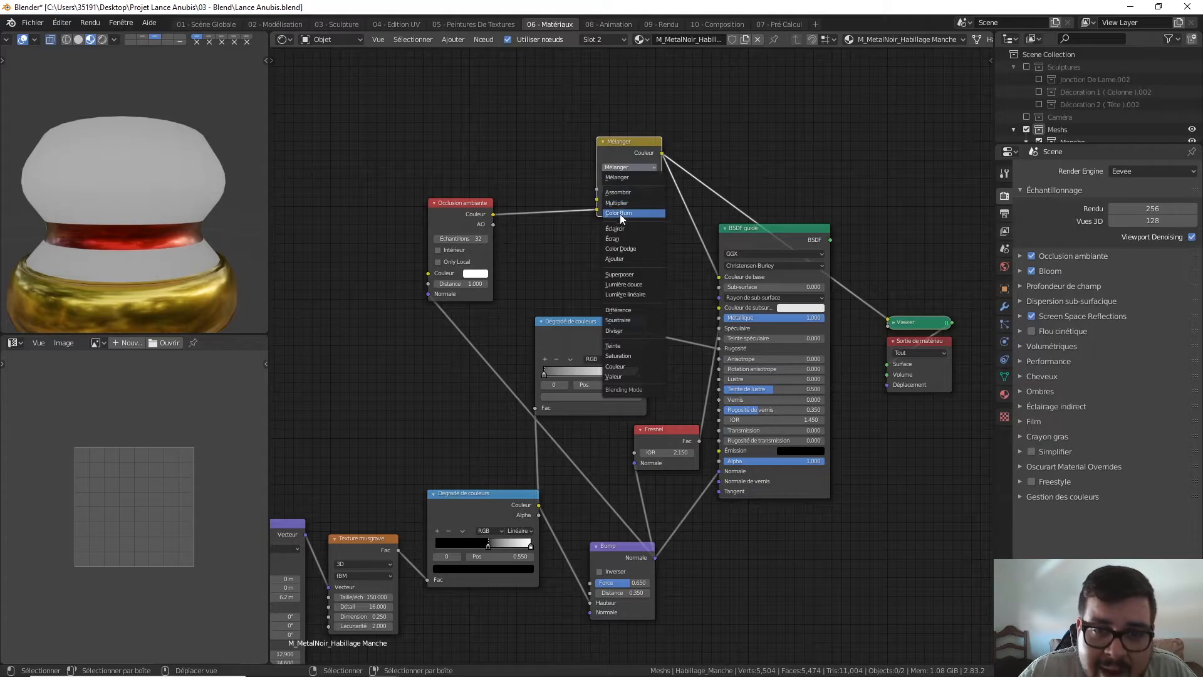
pyautogui.click(626, 259)
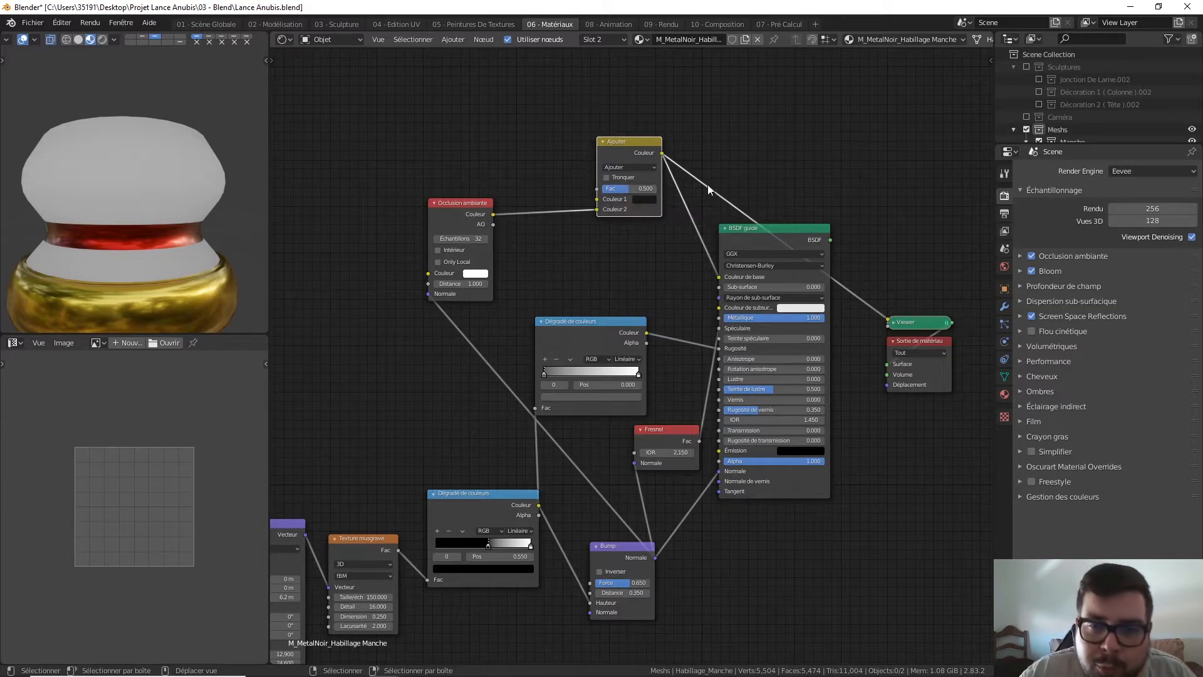
pyautogui.click(646, 199)
pyautogui.moveTo(659, 176); pyautogui.dragTo(705, 175)
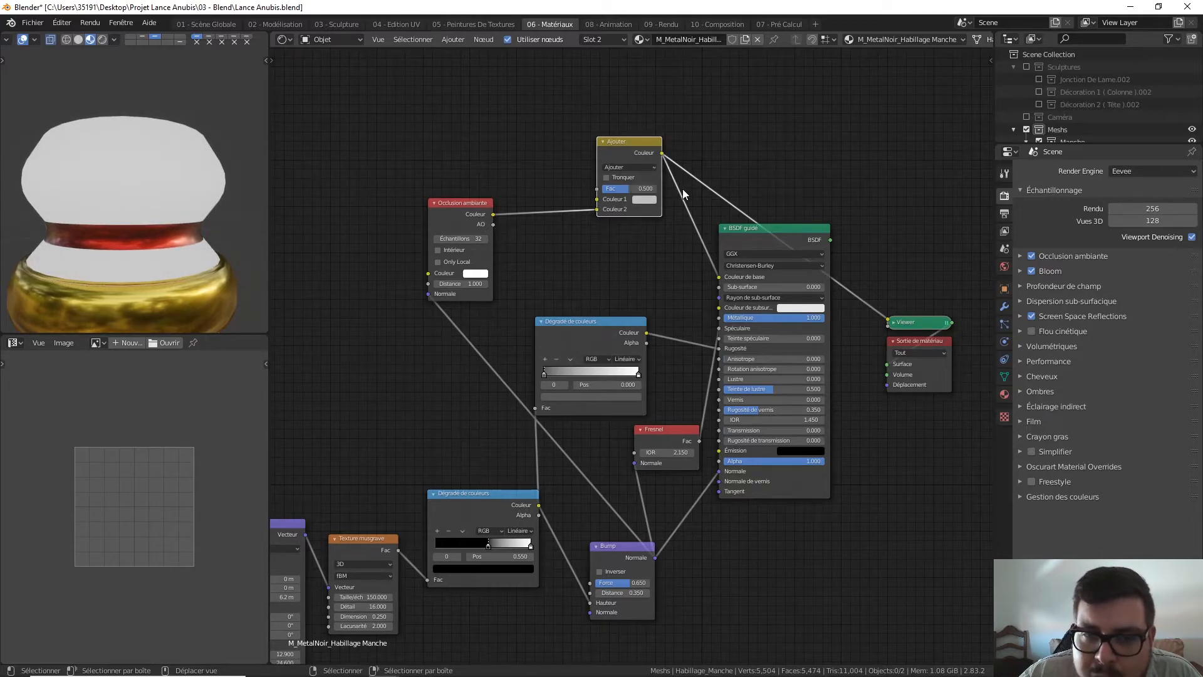
# Disconnect Occlusion ambiante from the Ajouter node's Couleur 2 and lighten Couleur 2 to white.
pyautogui.moveTo(592, 211); pyautogui.dragTo(568, 219)
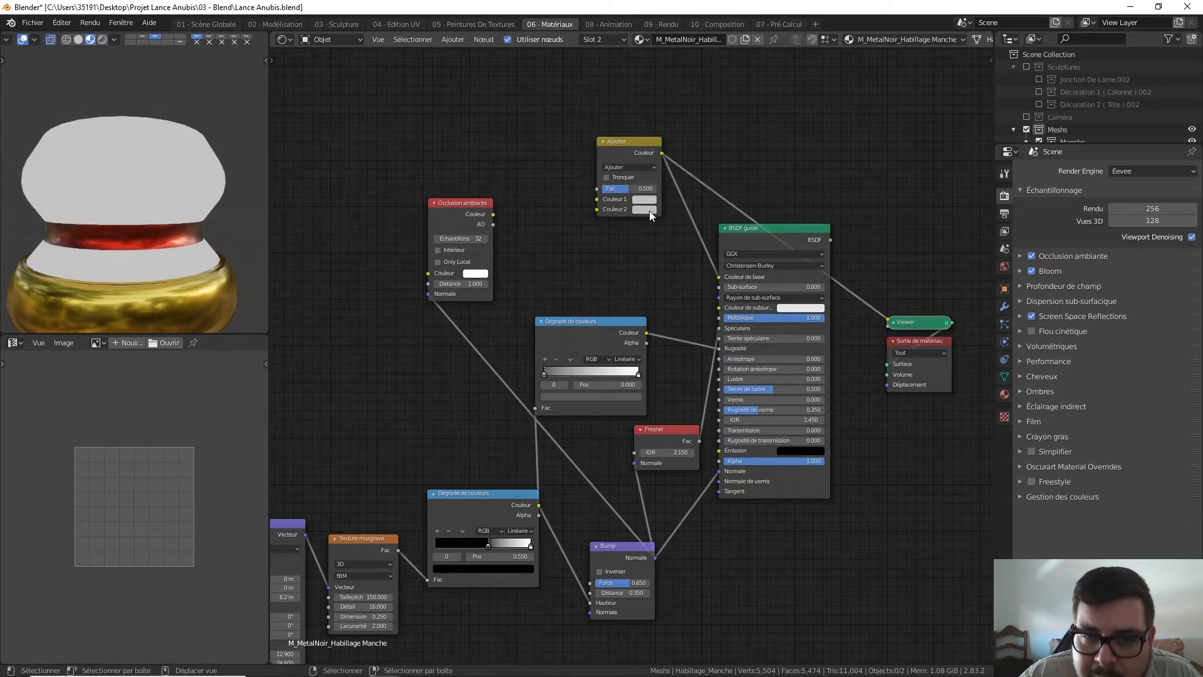
pyautogui.click(645, 209)
pyautogui.moveTo(678, 186); pyautogui.dragTo(708, 186)
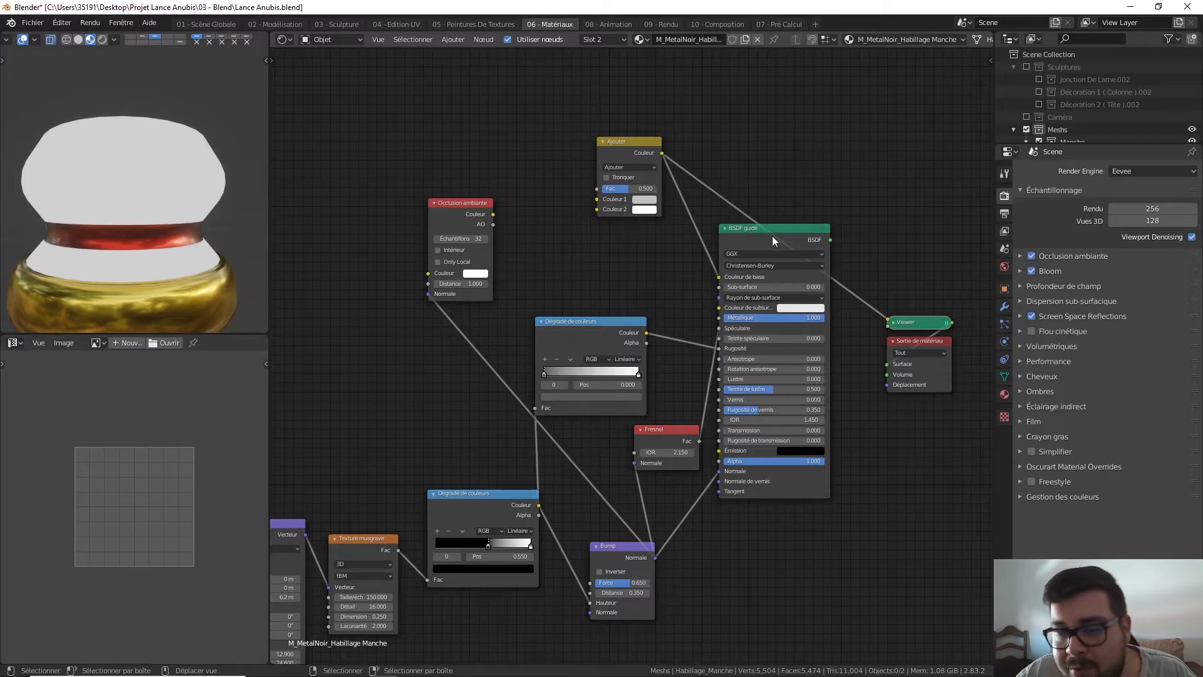
# Change the mix node's blending mode to Multiplier and darken its Couleur 1 to black.
pyautogui.click(641, 167)
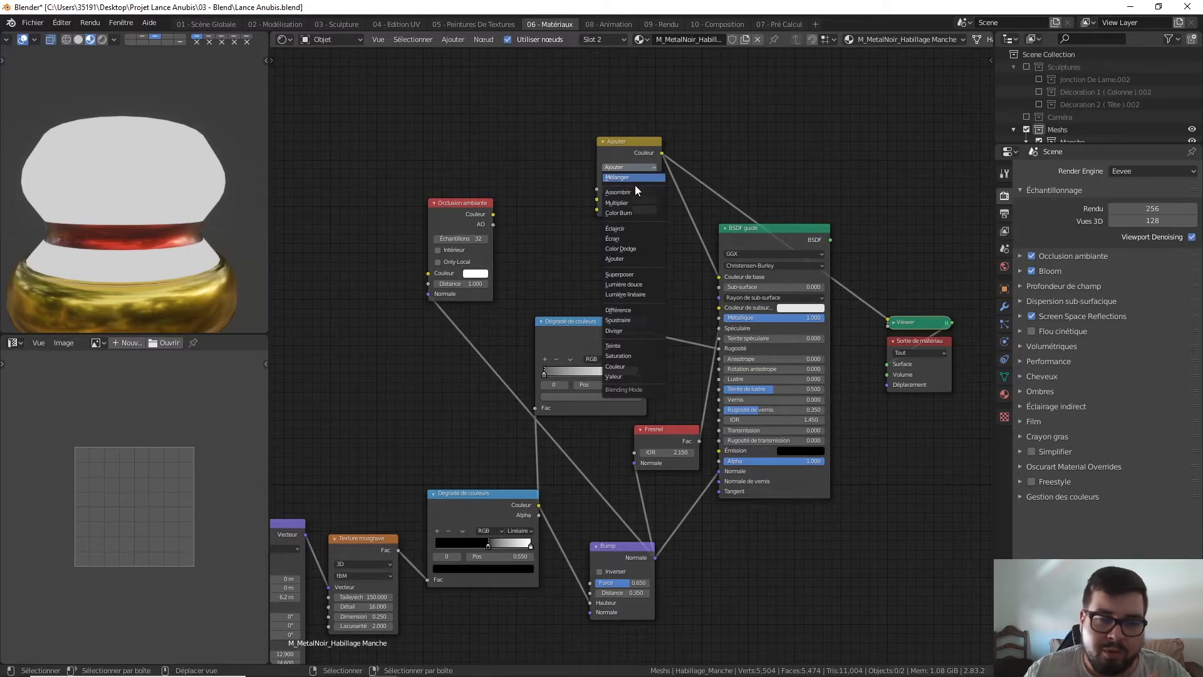
pyautogui.click(630, 202)
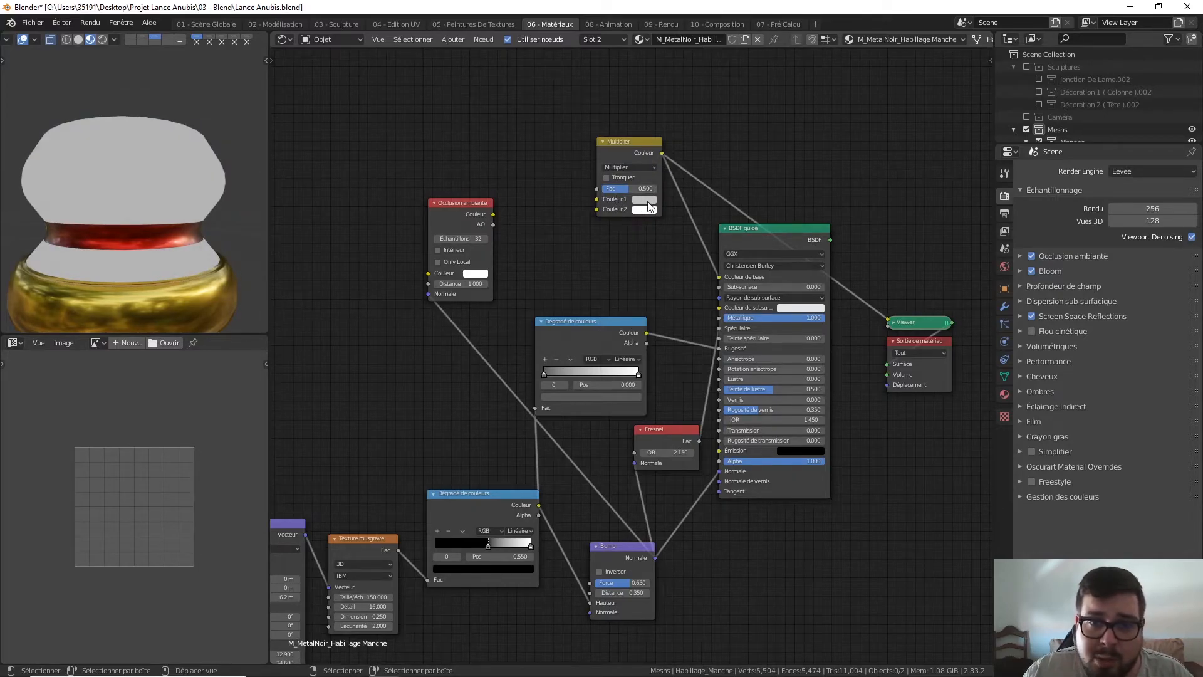
pyautogui.click(645, 199)
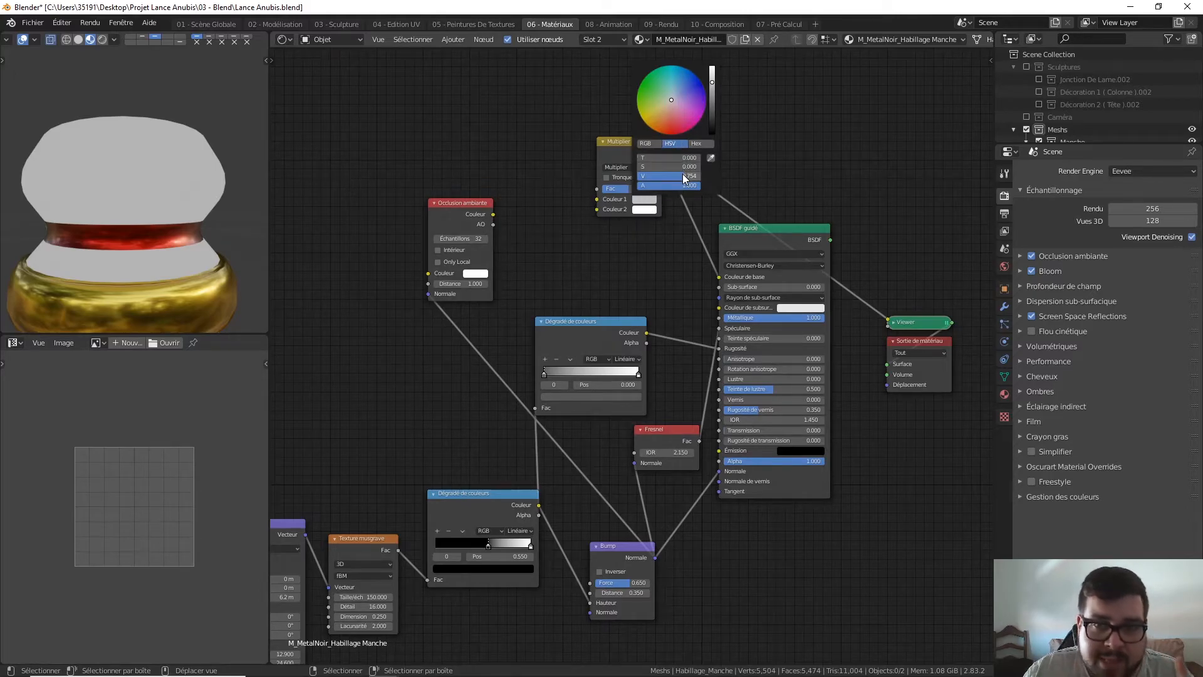
pyautogui.moveTo(682, 176); pyautogui.dragTo(647, 176)
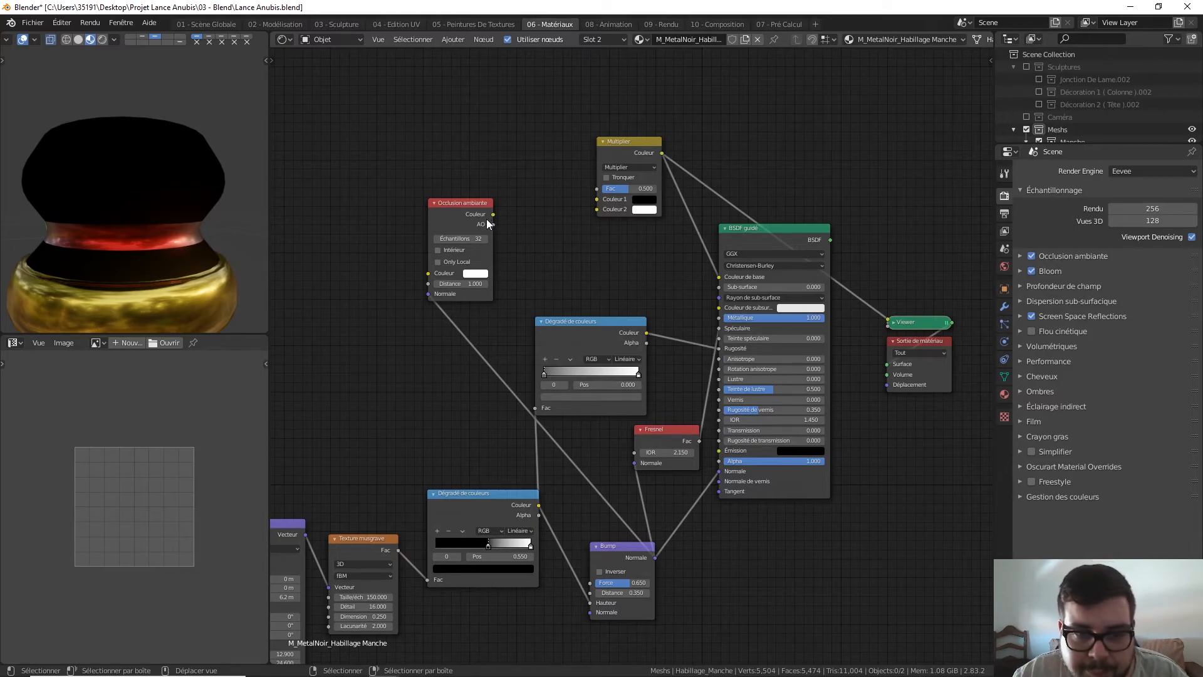
# Connect Occlusion ambiante's Couleur to the Multiplier node's Couleur 2 and set Couleur 1's brightness value to 0.1.
pyautogui.moveTo(492, 213); pyautogui.dragTo(603, 211)
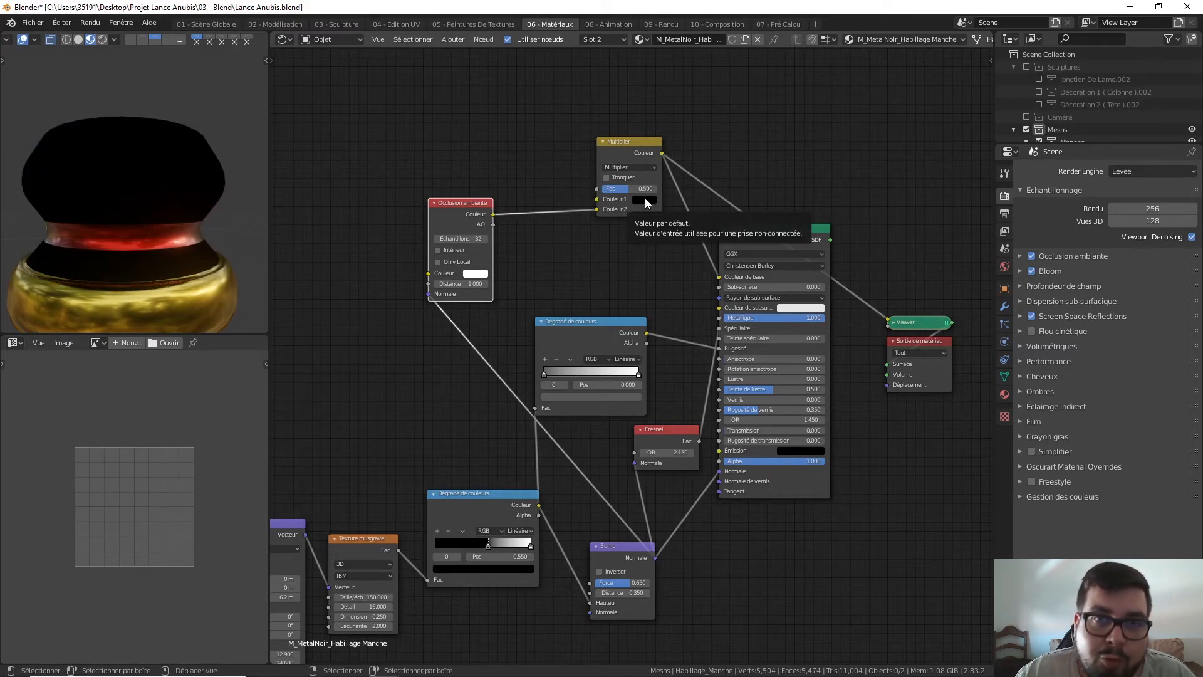
pyautogui.click(644, 198)
pyautogui.click(679, 174)
pyautogui.write('0.1')
pyautogui.press('Return')
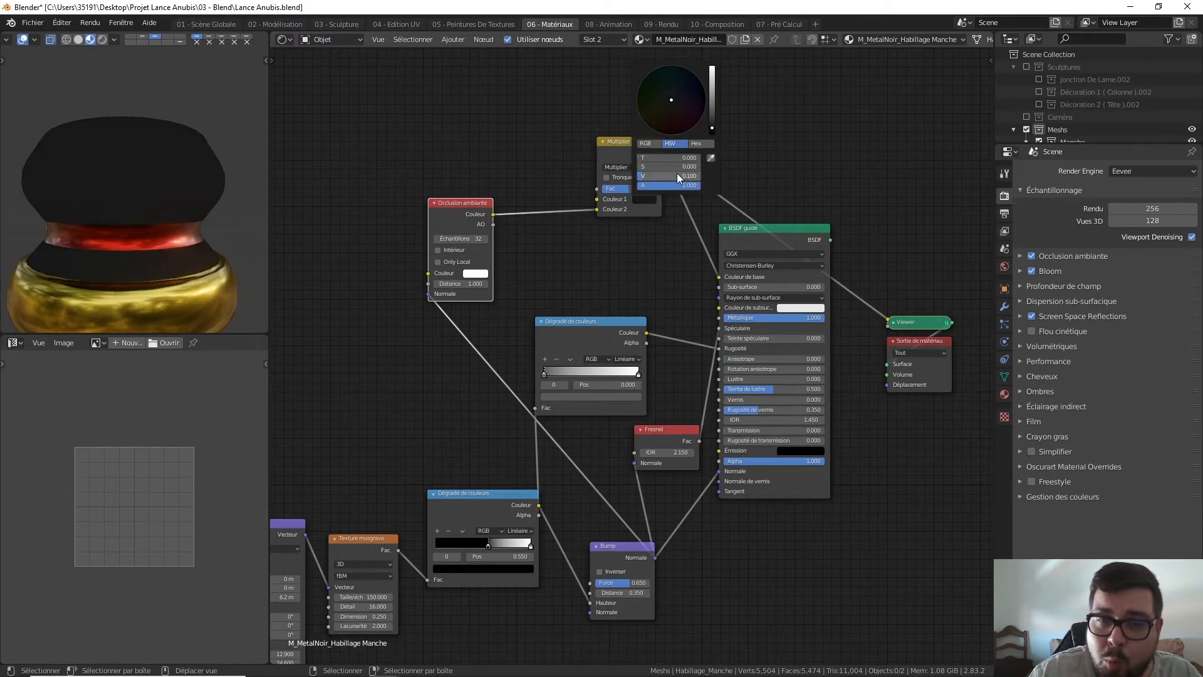
# Route the BSDF guidé output back to the material output and set the Multiplier node's factor to 1.
pyautogui.keyDown('ctrl'); pyautogui.keyDown('shift'); pyautogui.click(776, 229); pyautogui.keyUp('shift'); pyautogui.keyUp('ctrl')
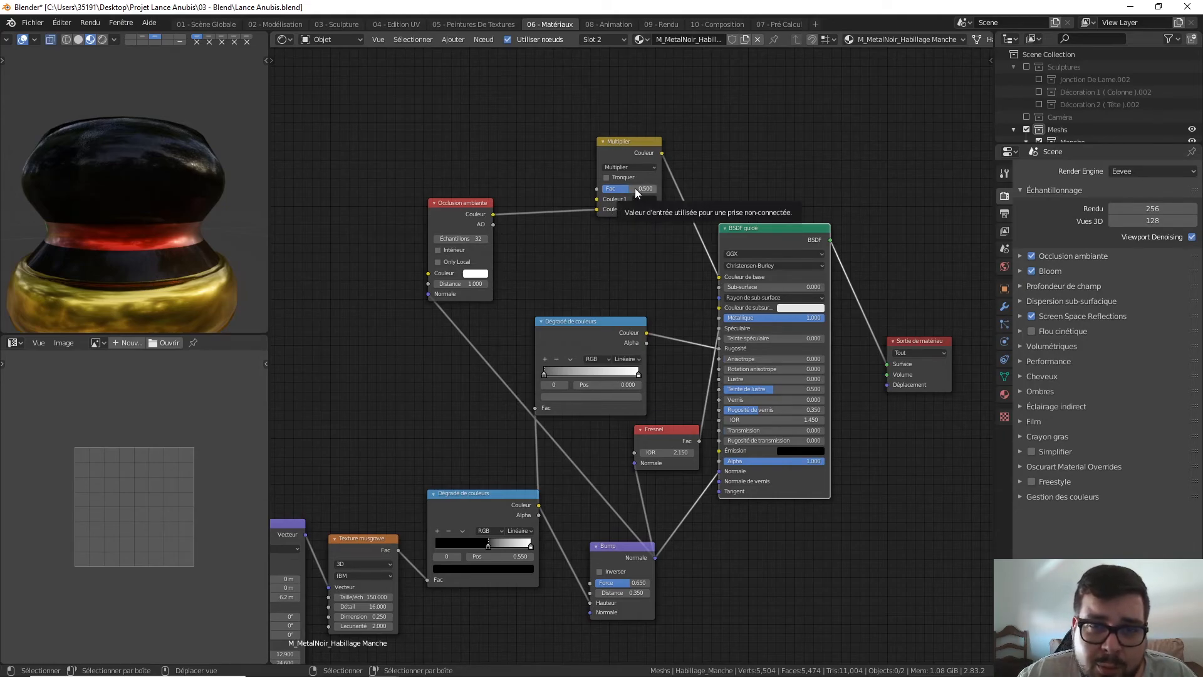
pyautogui.moveTo(634, 188); pyautogui.dragTo(660, 188)
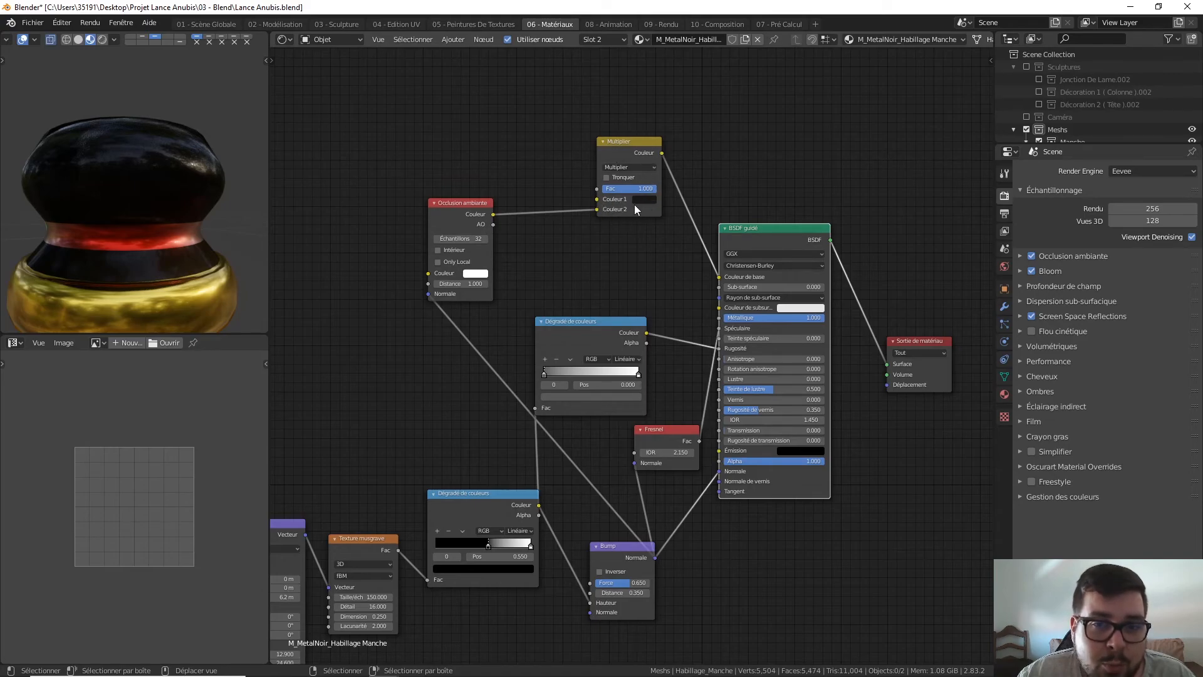
# Examine the black metal handle up close and from several angles, and review the whole node tree.
pyautogui.moveTo(33, 193)
pyautogui.mouseDown(button='middle')
pyautogui.moveTo(80, 245)
pyautogui.moveTo(172, 279)
pyautogui.mouseUp(button='middle')
pyautogui.scroll(3, 173, 279)
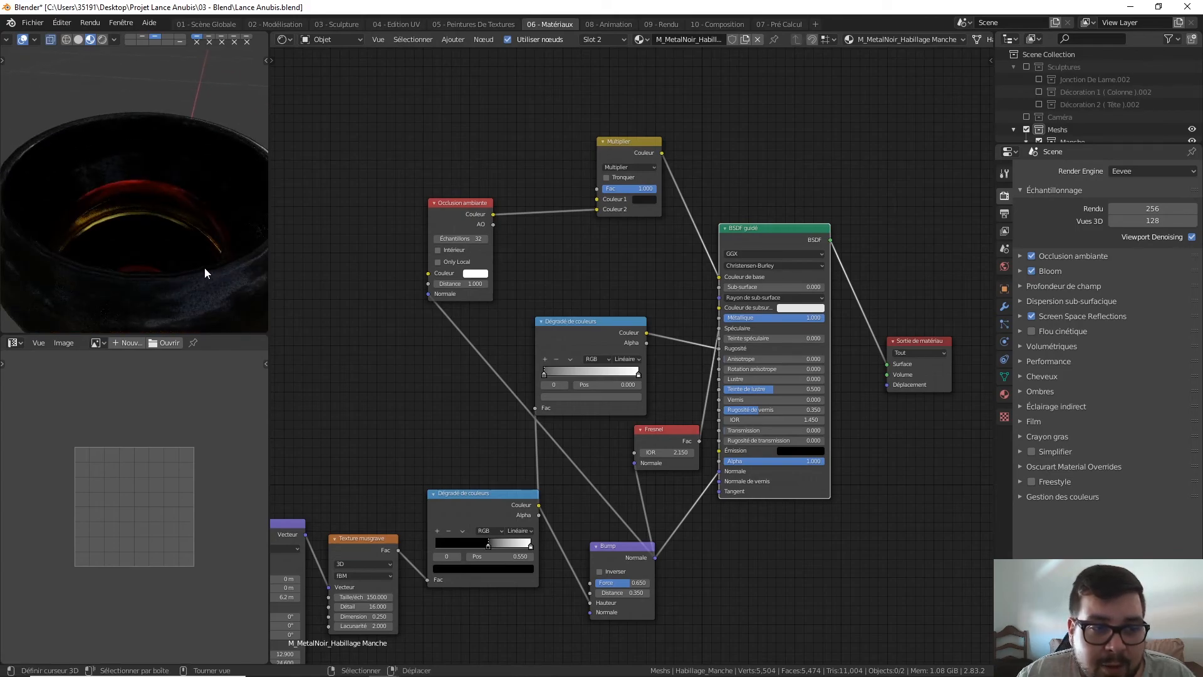
pyautogui.moveTo(110, 186); pyautogui.dragTo(210, 180, button='middle')
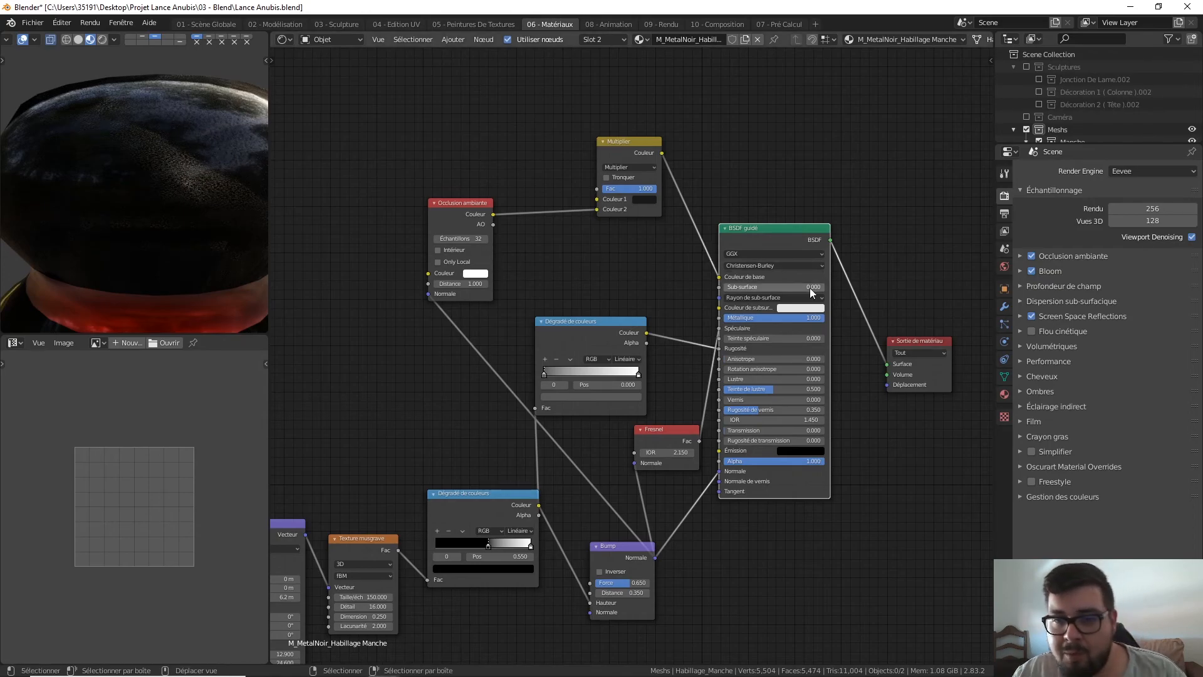
pyautogui.scroll(-1, 820, 311)
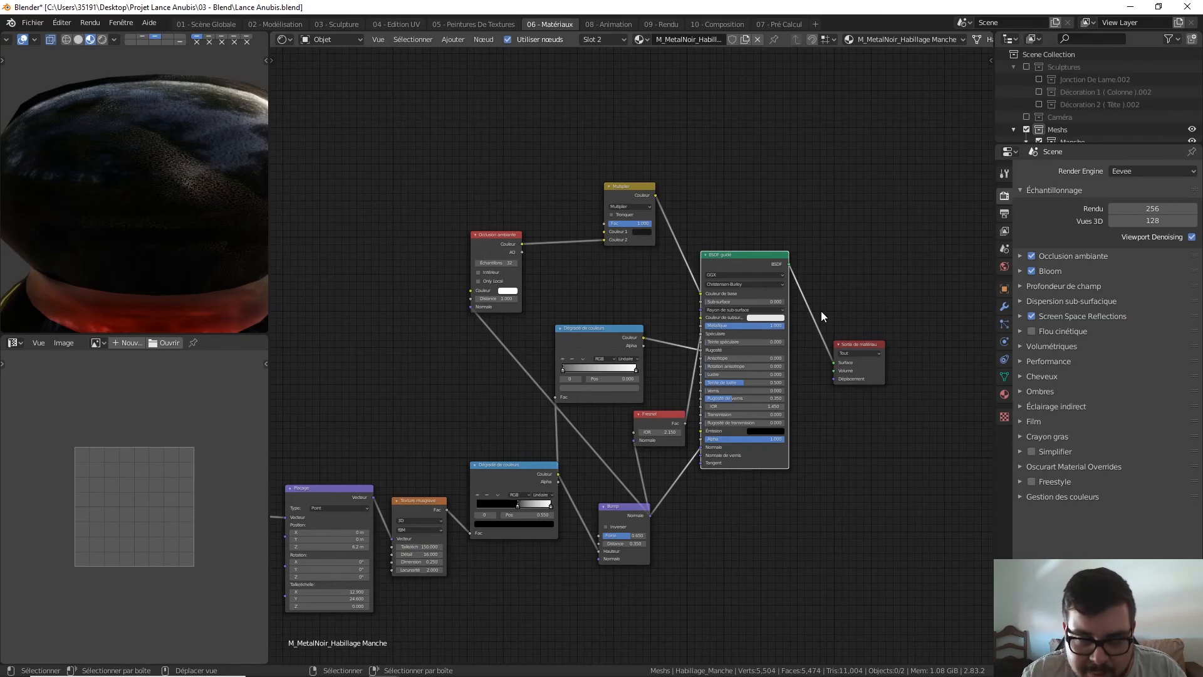
pyautogui.press('Home')
pyautogui.moveTo(238, 201); pyautogui.dragTo(221, 226, button='middle')
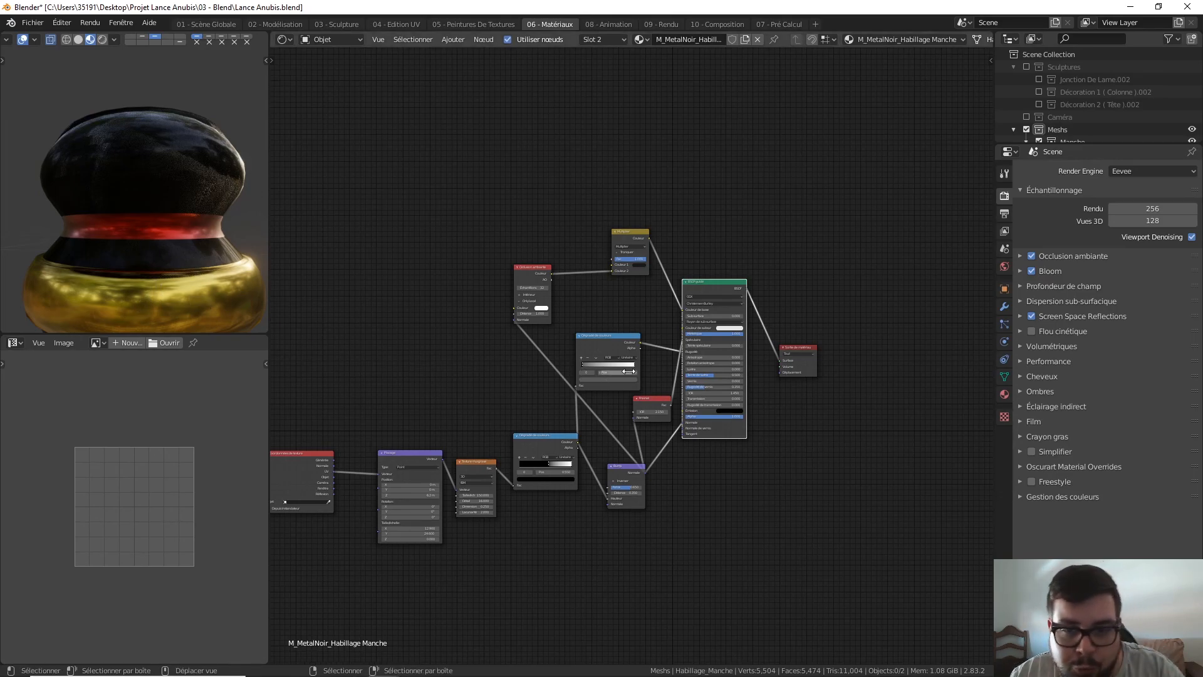
pyautogui.scroll(-1, 621, 372)
pyautogui.moveTo(656, 377); pyautogui.dragTo(700, 353, button='middle')
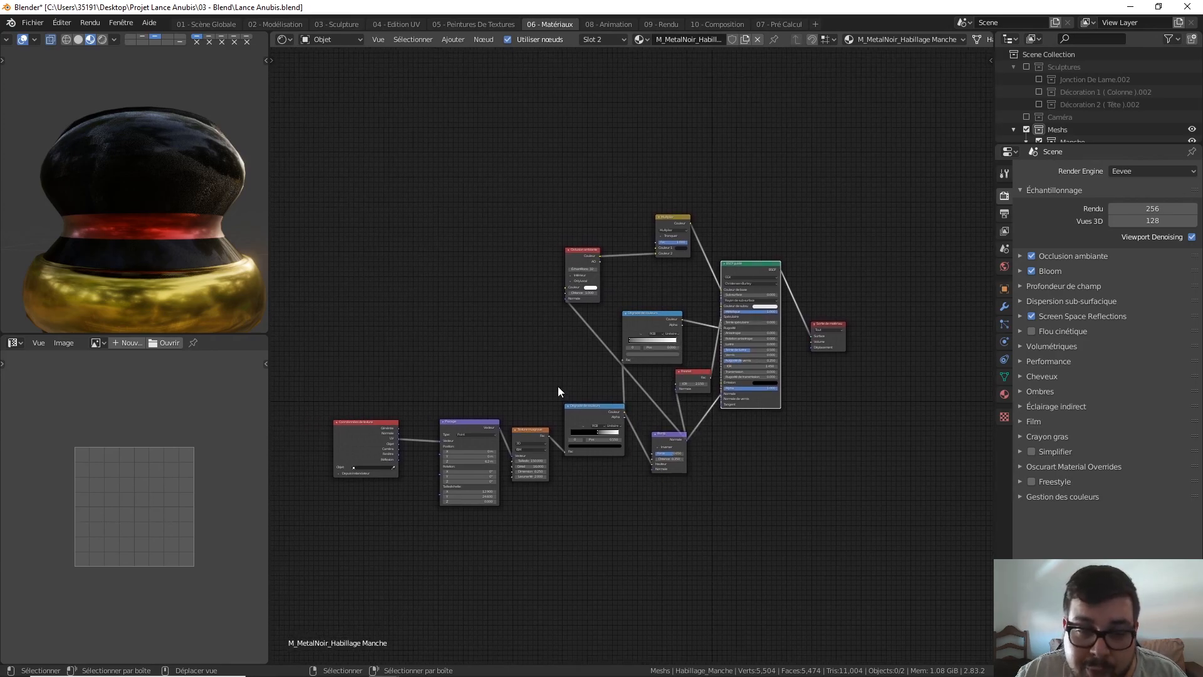
pyautogui.moveTo(637, 288); pyautogui.dragTo(616, 315, button='middle')
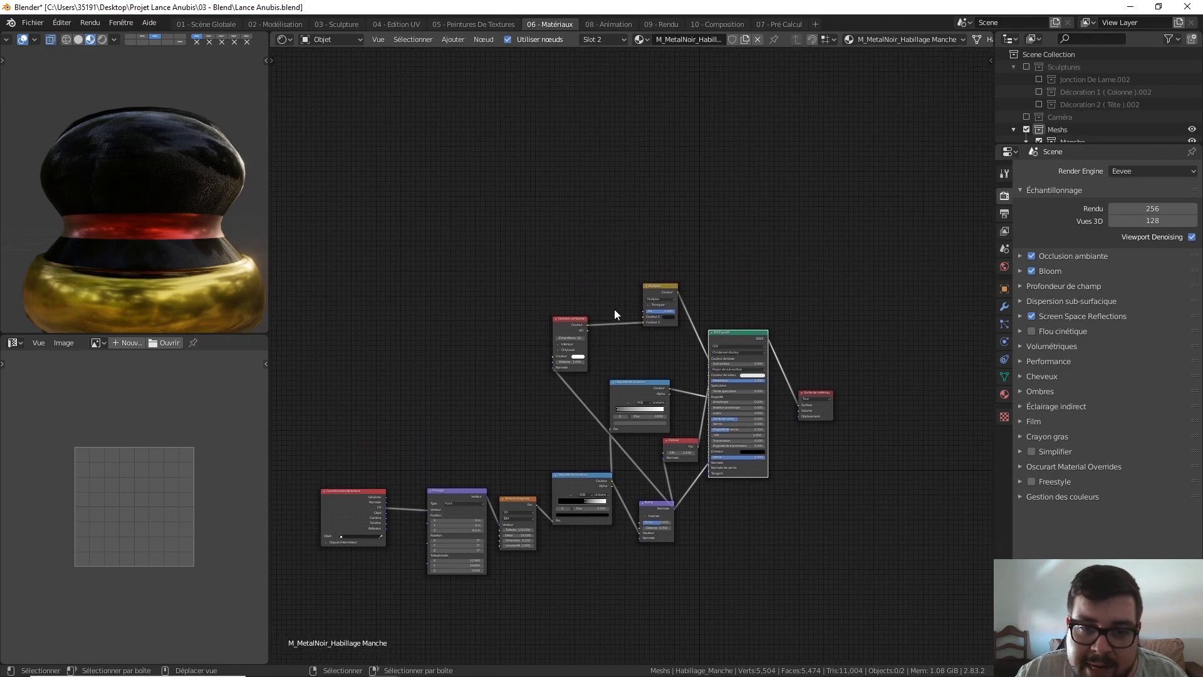